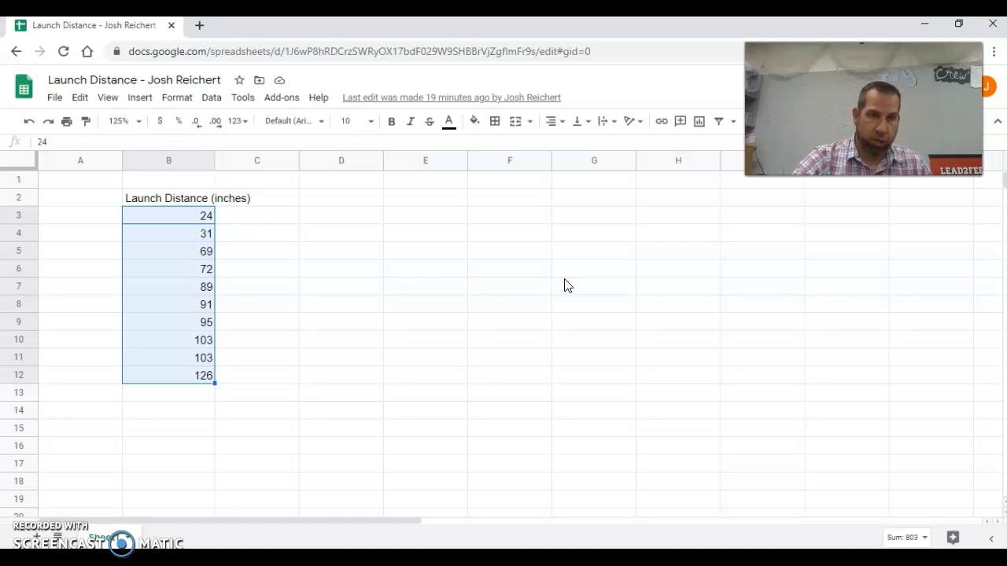
# Step: Randomize the order of the launch distances in B3:B12
pyautogui.click(296, 257)
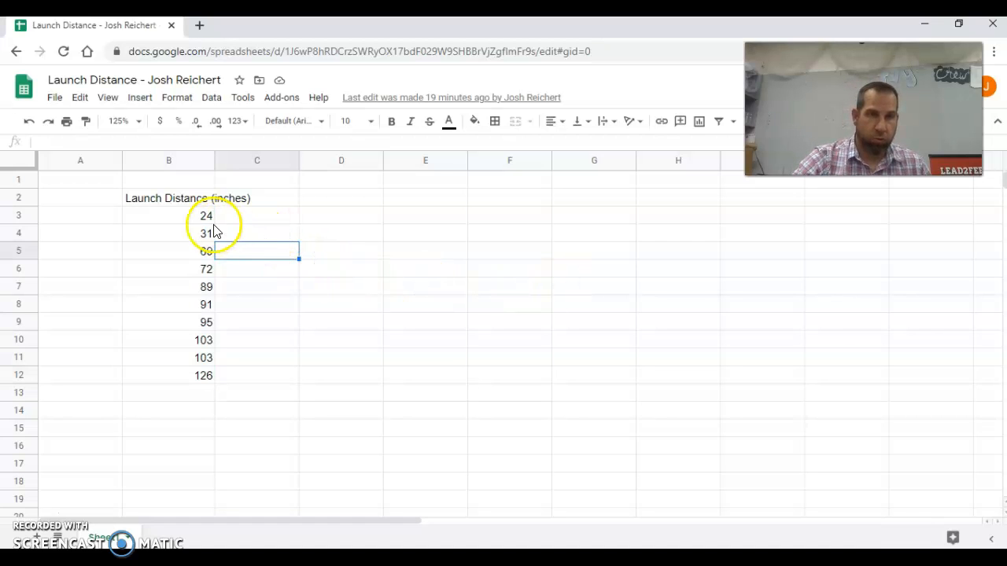
pyautogui.moveTo(176, 219); pyautogui.dragTo(177, 375)
pyautogui.rightClick(182, 273)
pyautogui.click(231, 393)
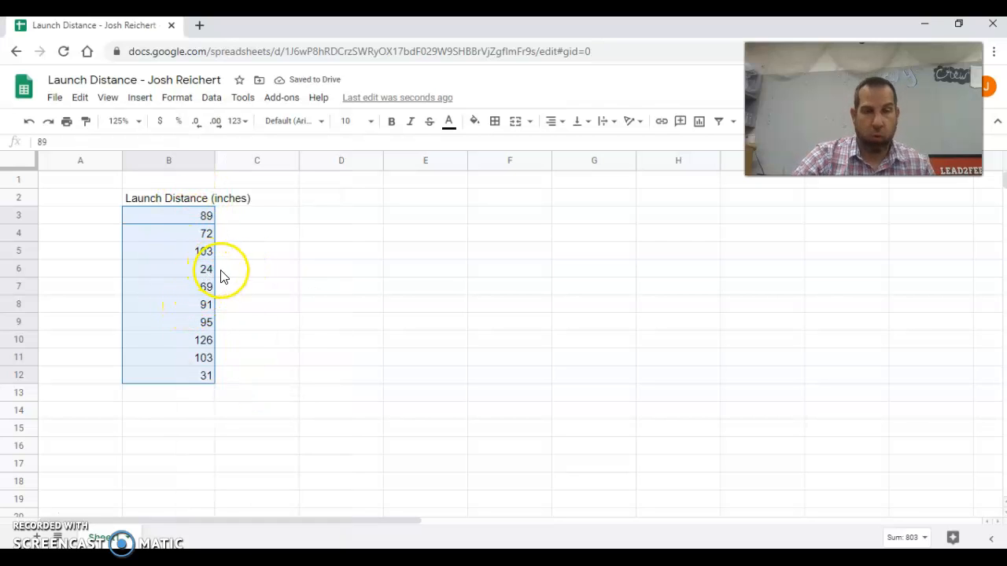
pyautogui.click(232, 270)
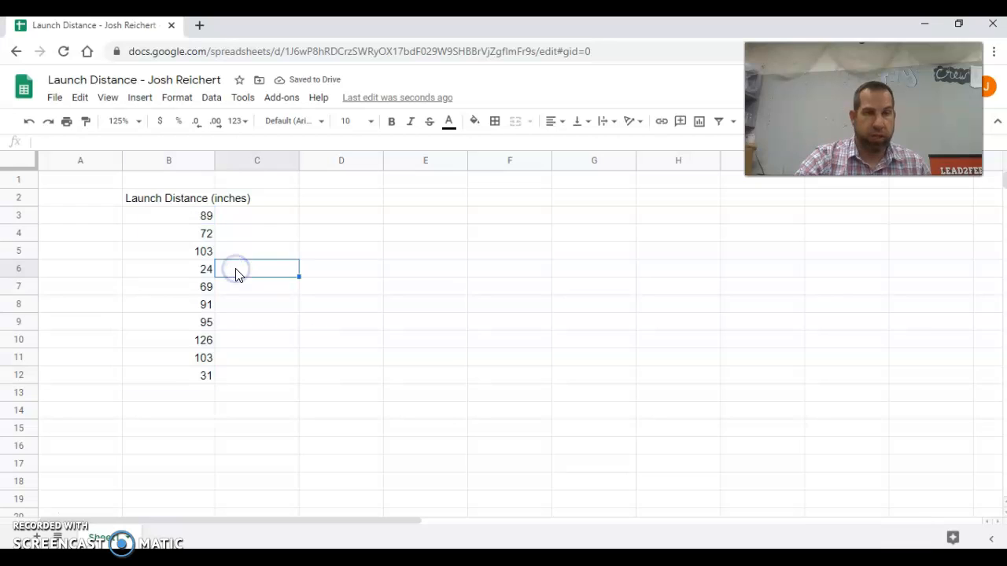
pyautogui.click(142, 220)
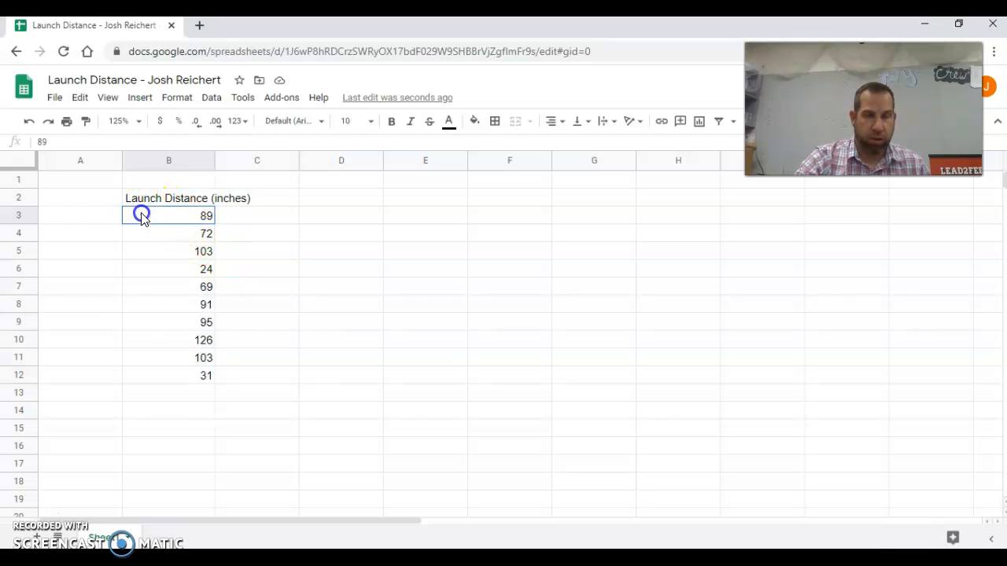
pyautogui.moveTo(142, 218); pyautogui.dragTo(178, 374)
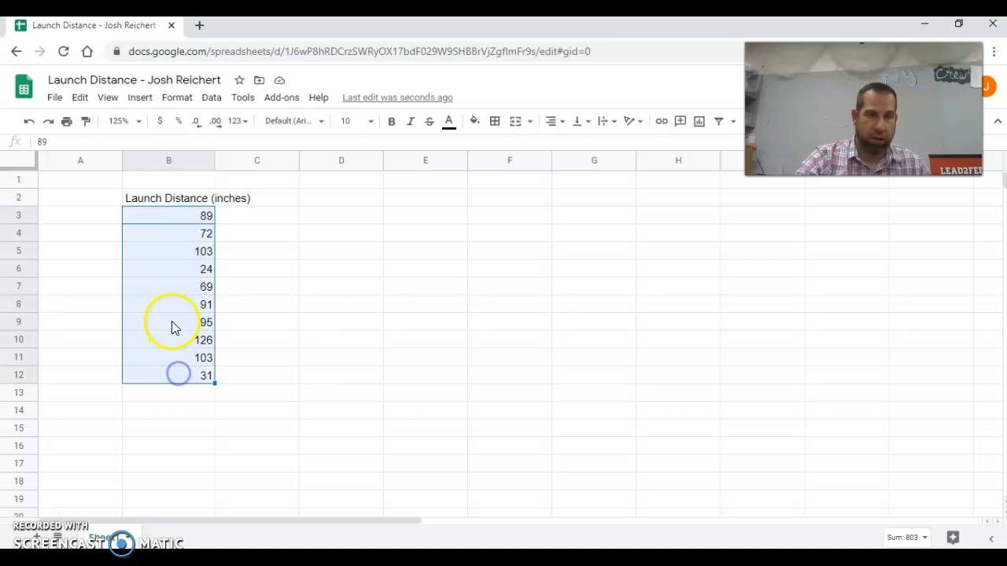
pyautogui.rightClick(169, 306)
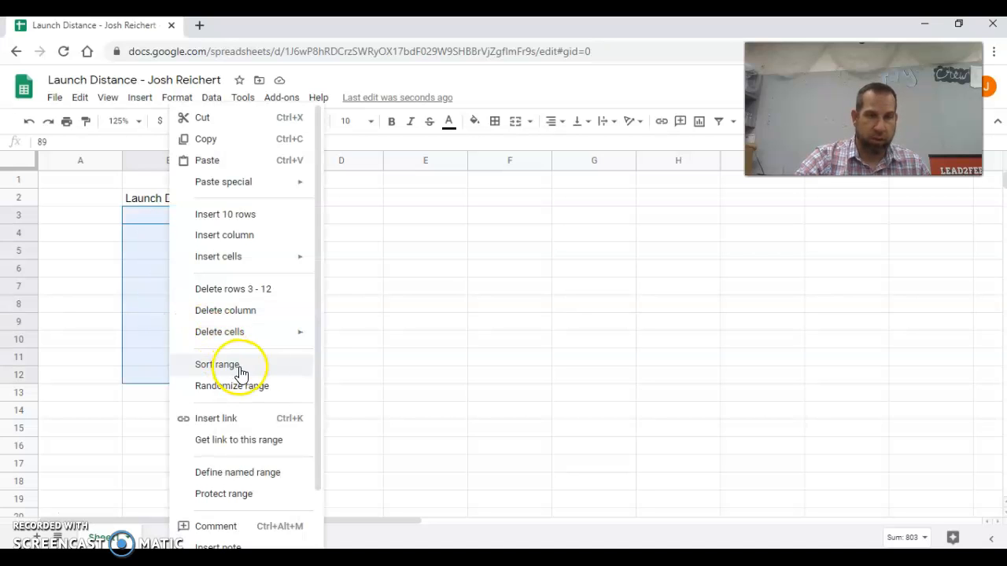
pyautogui.click(381, 346)
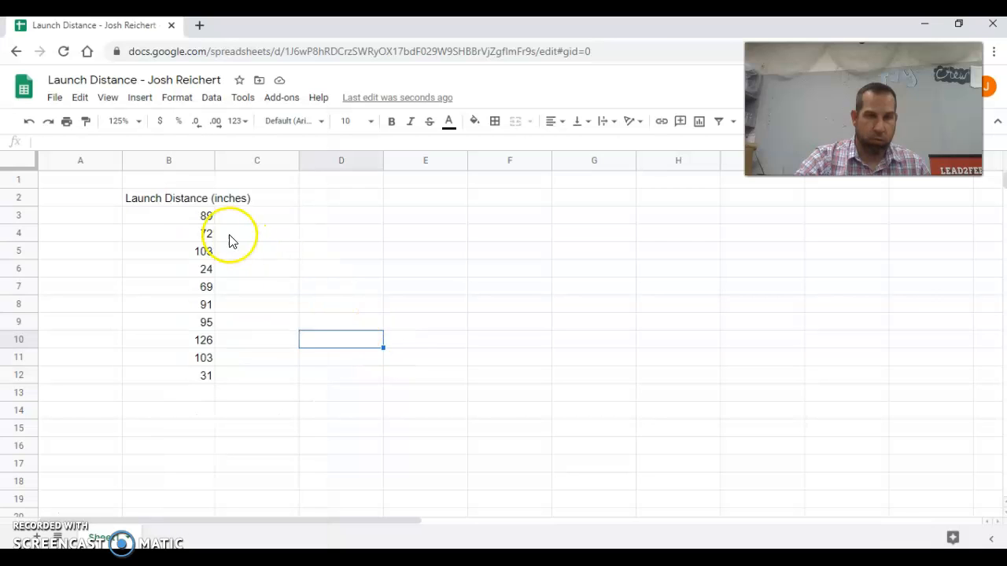
# Step: Sort the launch distances in B3:B12 by column B in ascending order (A → Z), without a header row
pyautogui.click(162, 217)
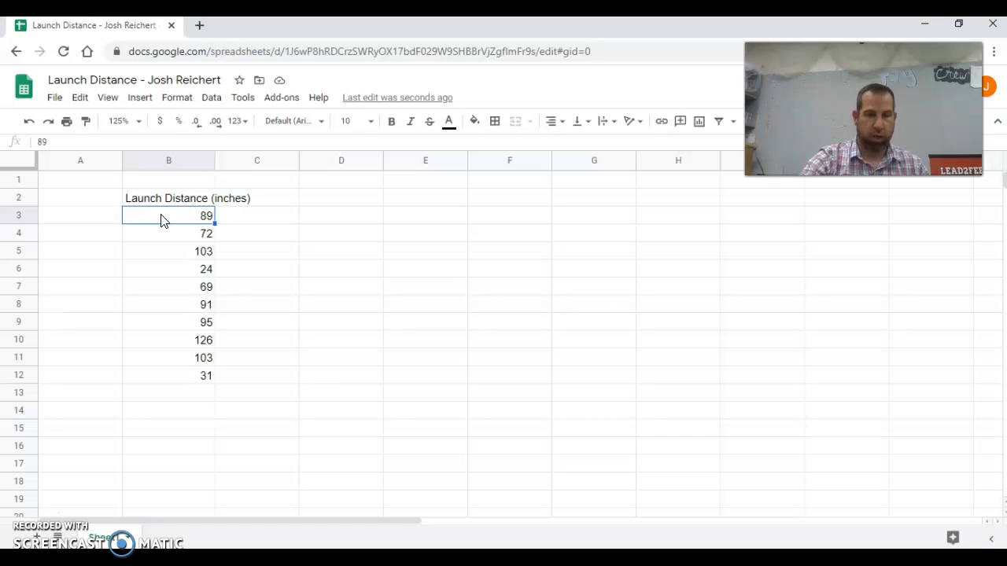
pyautogui.click(161, 218)
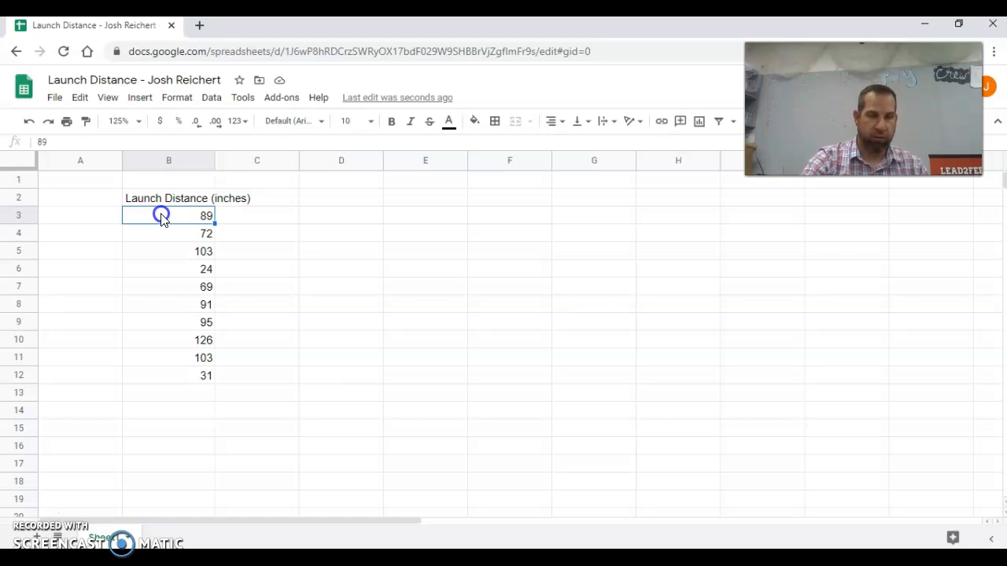
pyautogui.moveTo(160, 219); pyautogui.dragTo(189, 380)
pyautogui.rightClick(190, 379)
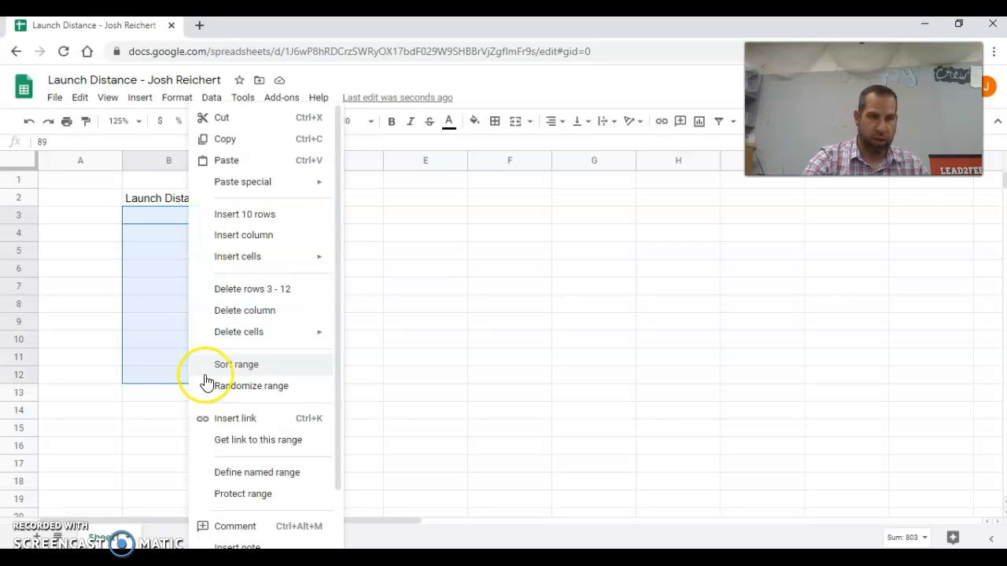
pyautogui.click(227, 368)
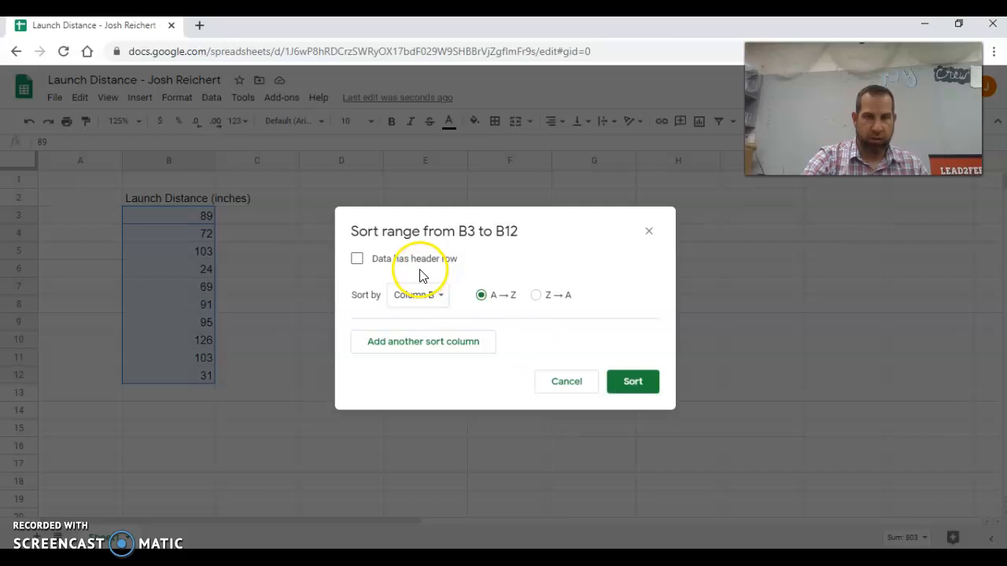
pyautogui.click(631, 385)
pyautogui.click(441, 309)
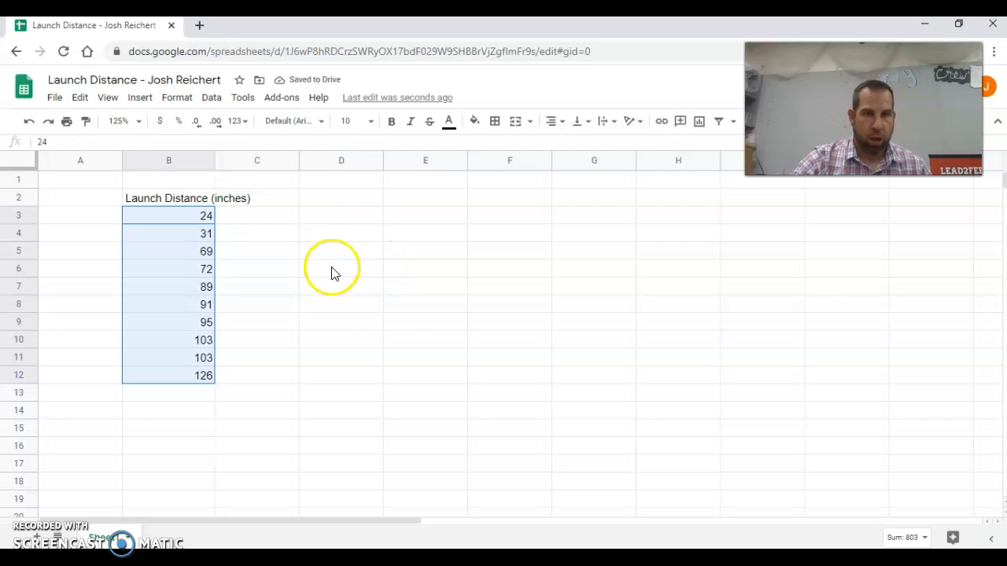
# Step: Enter the headings Minimum, Lower Quartile, Upper Quartile and Maximum across cells E3 to H3
pyautogui.click(420, 224)
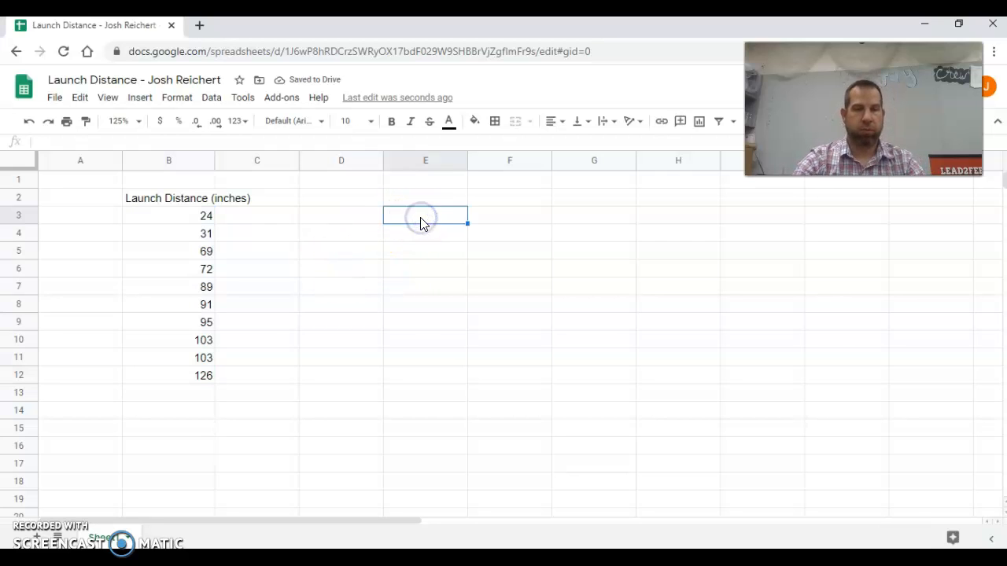
pyautogui.write('Minimum')
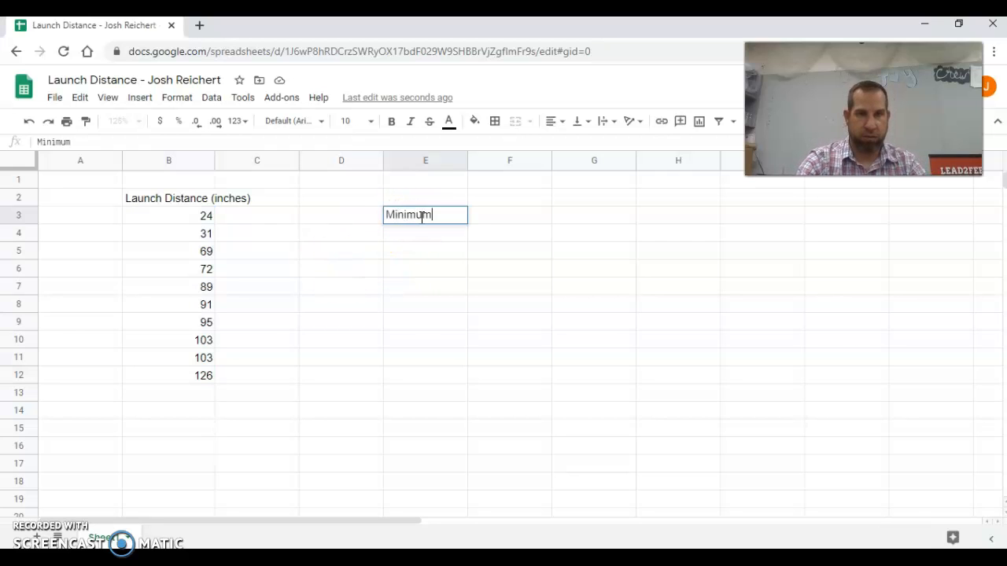
pyautogui.press('Tab')
pyautogui.write('Lower Q')
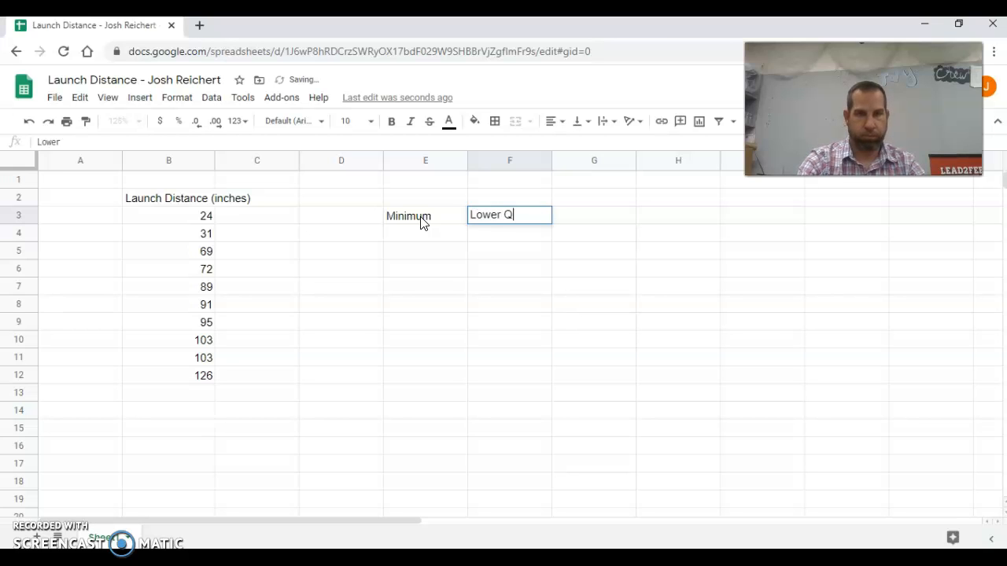
pyautogui.write('uartile')
pyautogui.press('Tab')
pyautogui.write('U')
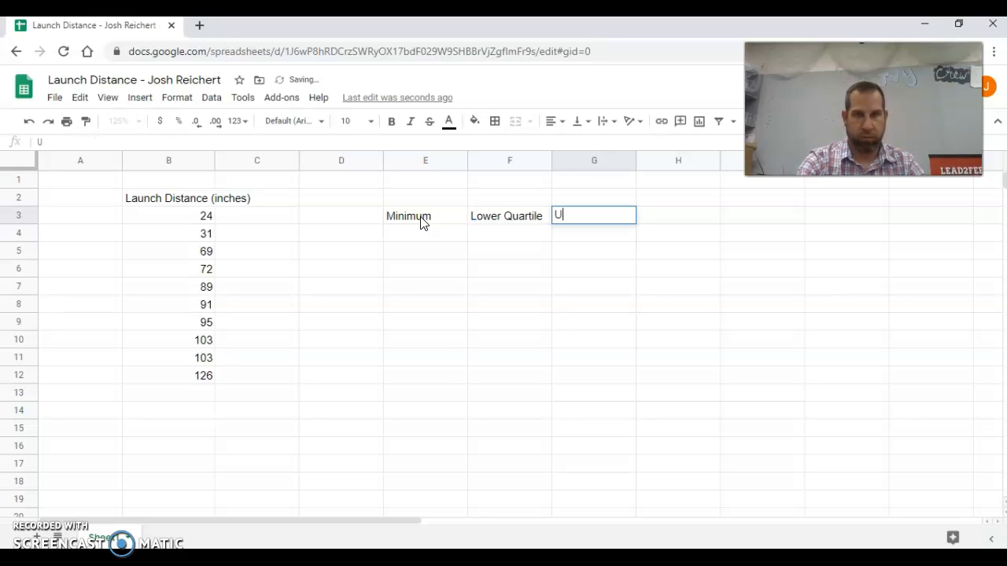
pyautogui.write('pper Quartile')
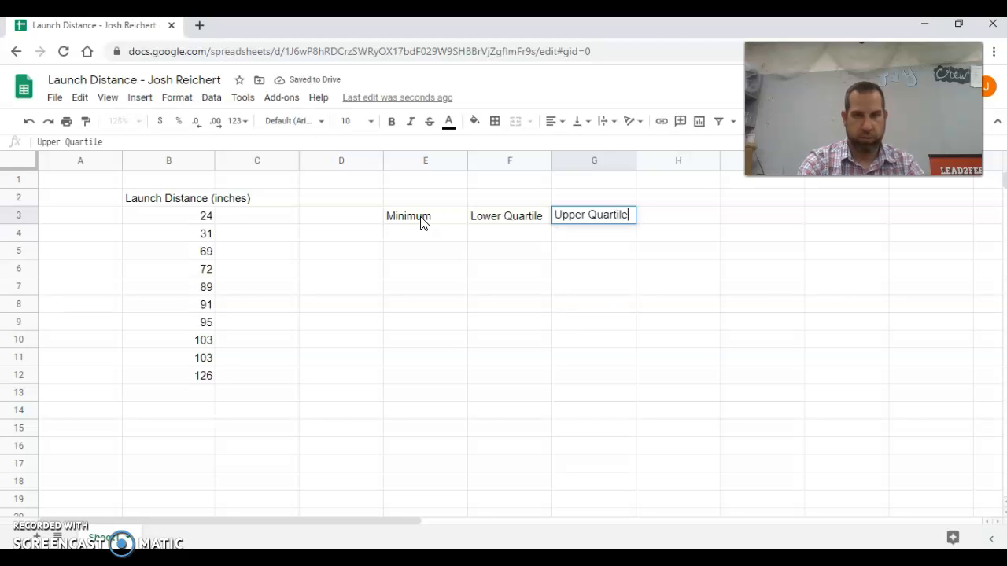
pyautogui.press('Tab')
pyautogui.write('Maximum')
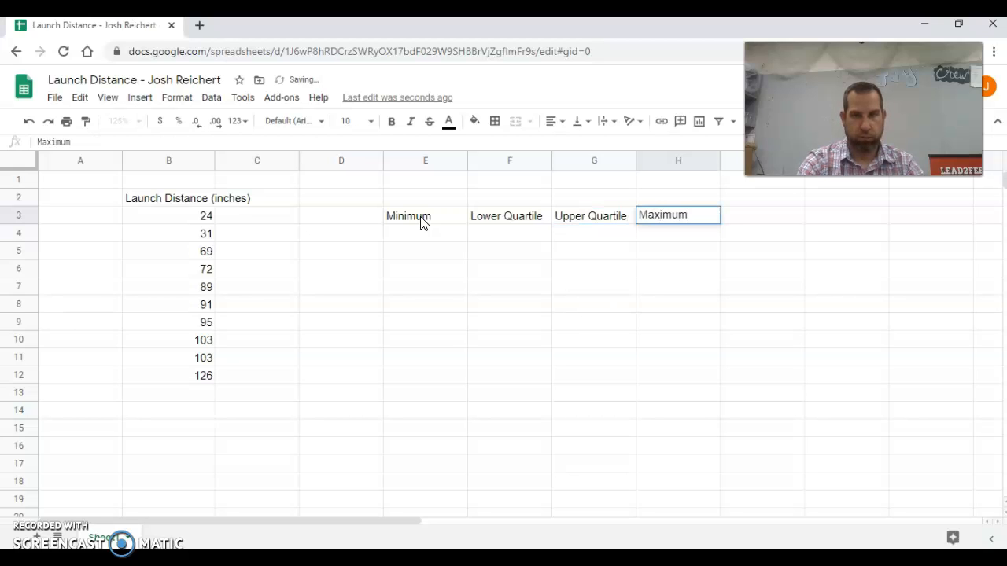
pyautogui.press('Return')
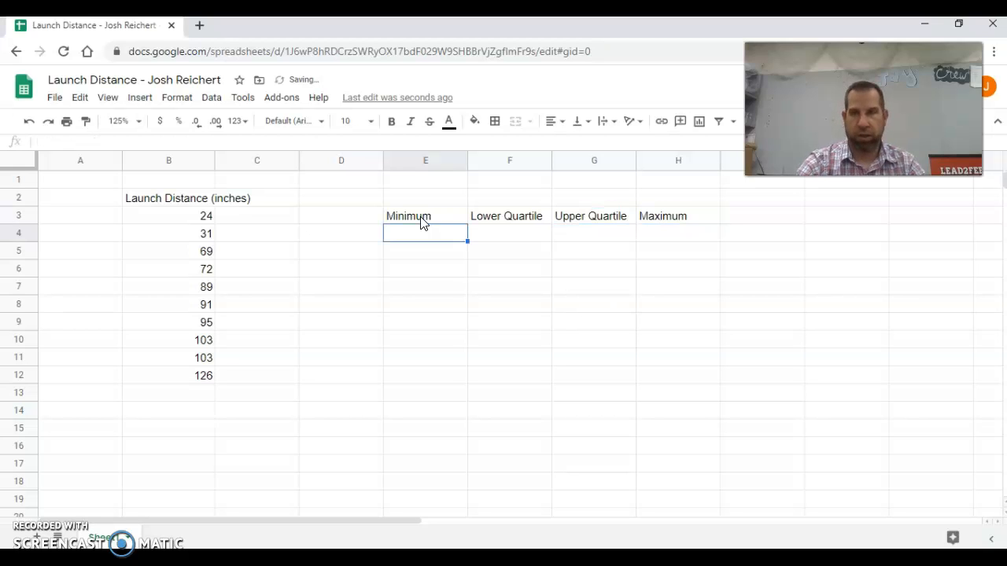
# Step: Label the summary row in cell D4 as "Launch Distance (inches)"
pyautogui.press('Left')
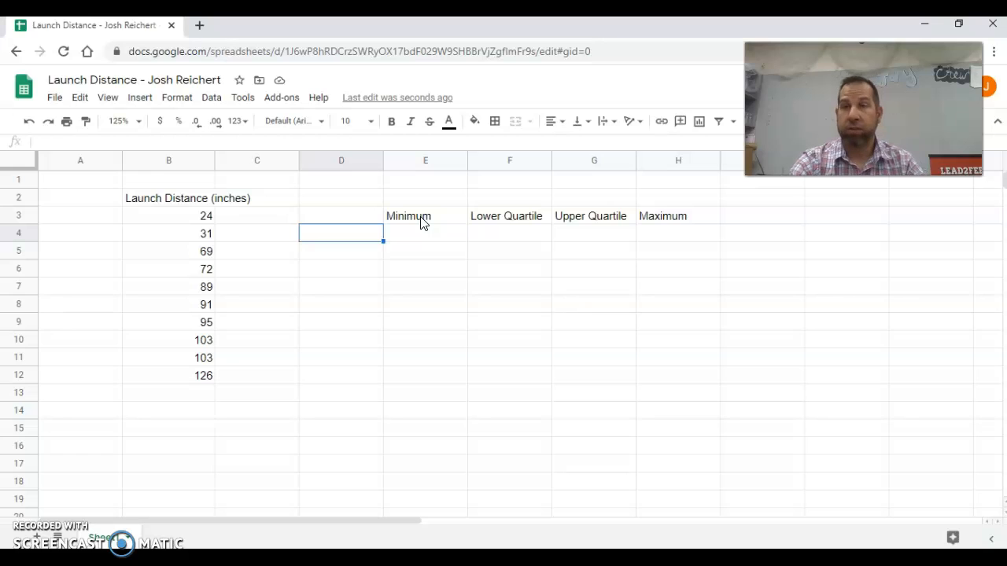
pyautogui.write('Launch Dista')
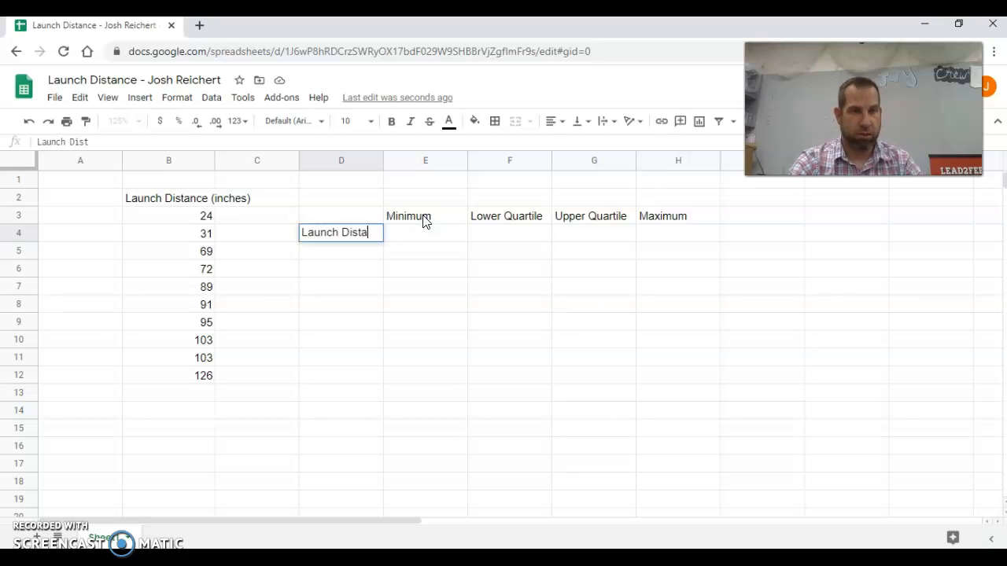
pyautogui.write('nce (inches')
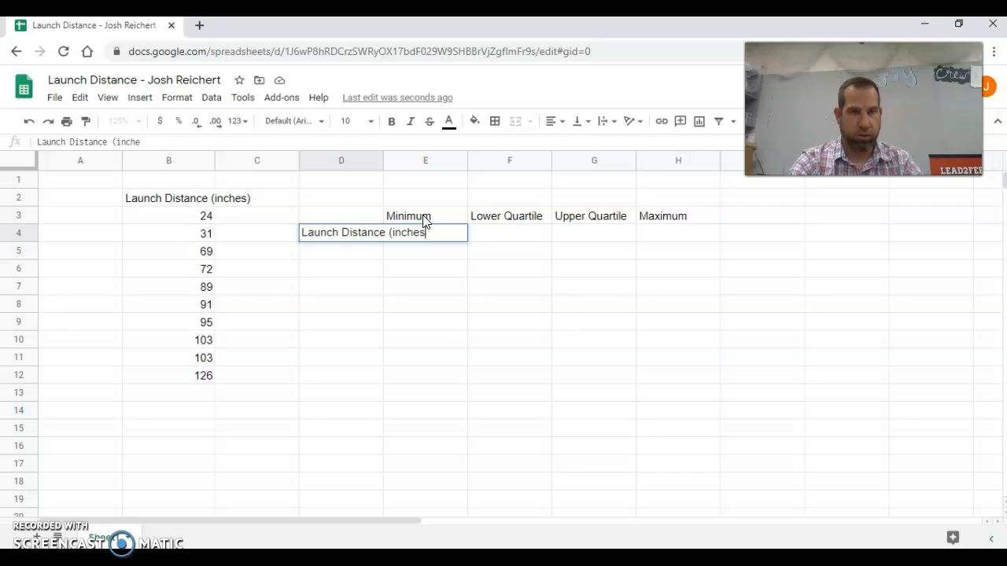
pyautogui.press('Return')
pyautogui.click(439, 233)
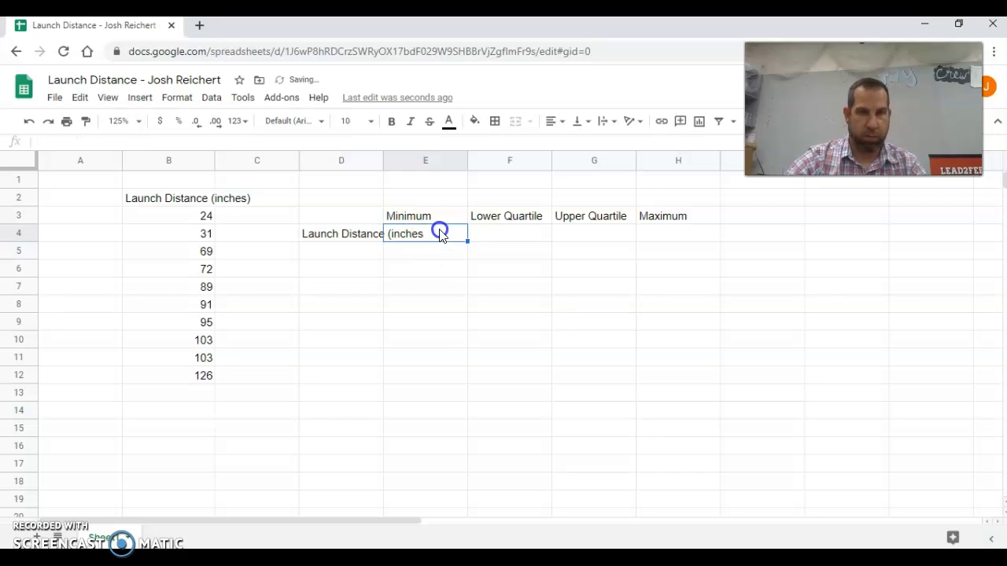
pyautogui.doubleClick(364, 232)
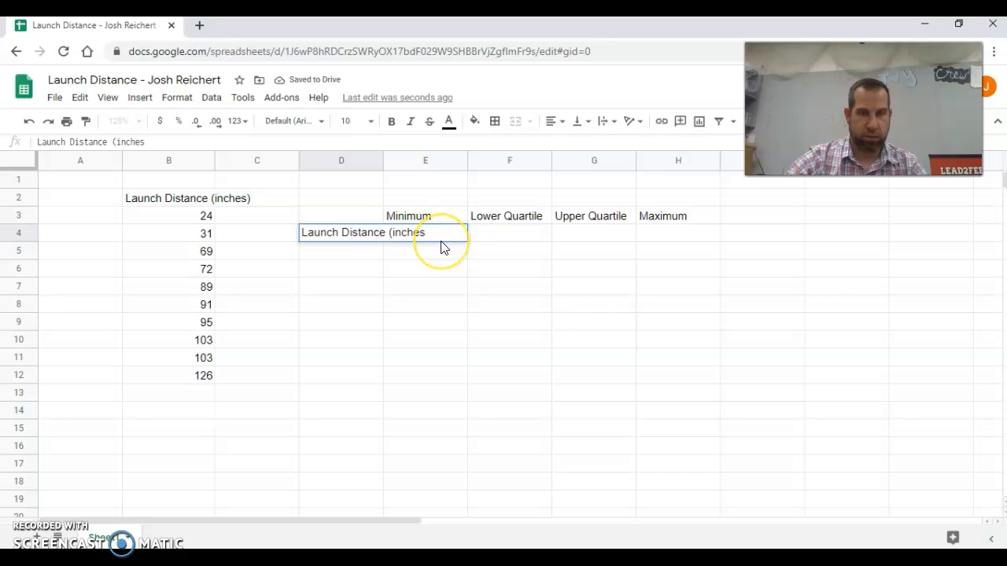
pyautogui.write(')')
pyautogui.press('Return')
pyautogui.click(441, 238)
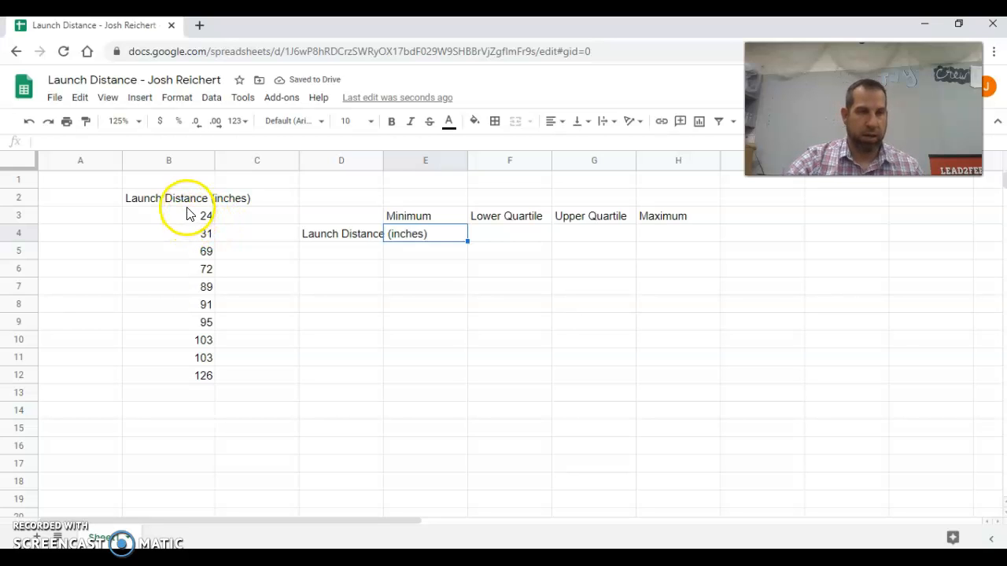
pyautogui.moveTo(154, 219); pyautogui.dragTo(168, 378)
pyautogui.moveTo(157, 216); pyautogui.dragTo(173, 380)
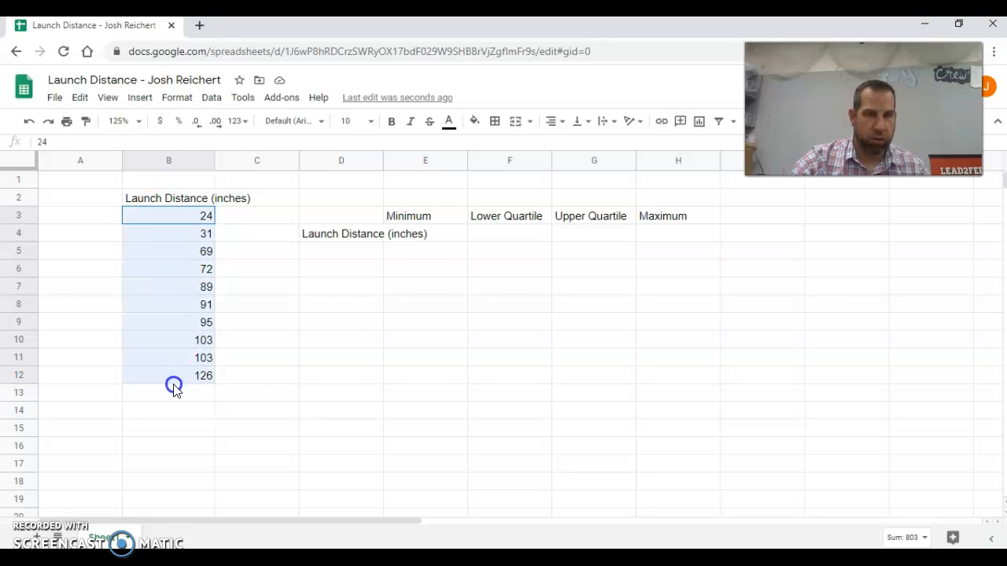
pyautogui.click(439, 343)
# Step: Calculate the minimum launch distance in cell E4 with the formula =MIN(B3:B12)
pyautogui.click(441, 235)
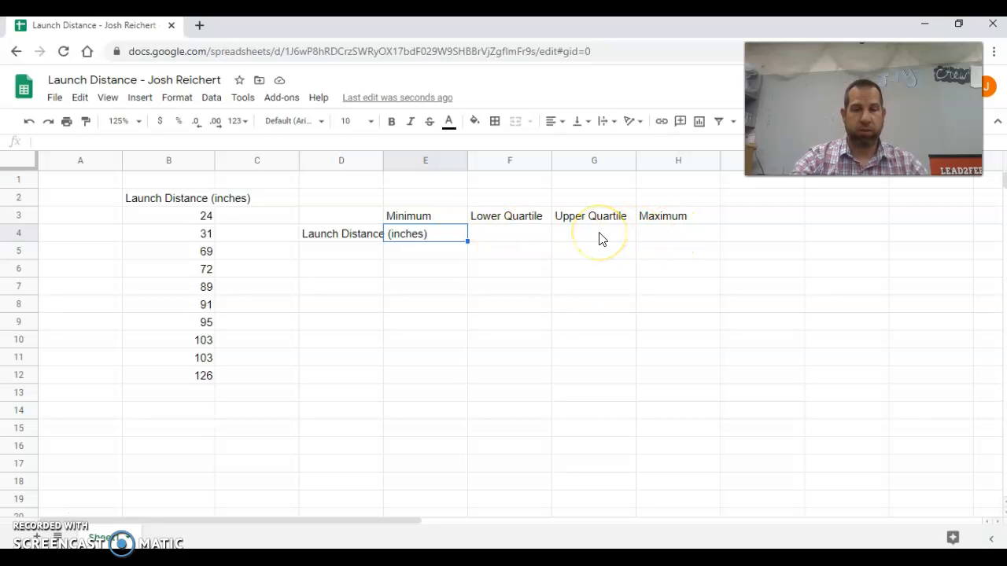
pyautogui.write('=')
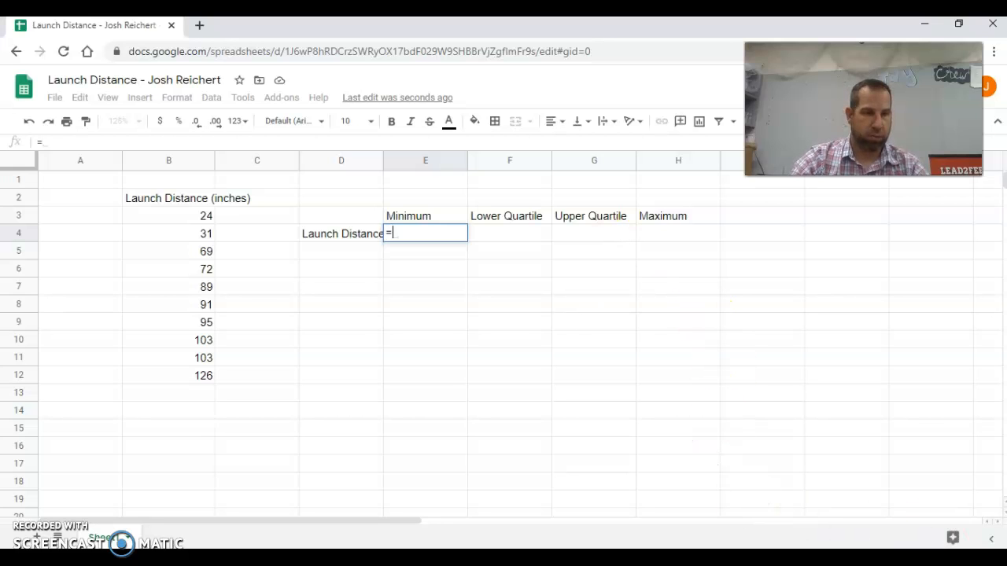
pyautogui.click(36, 512)
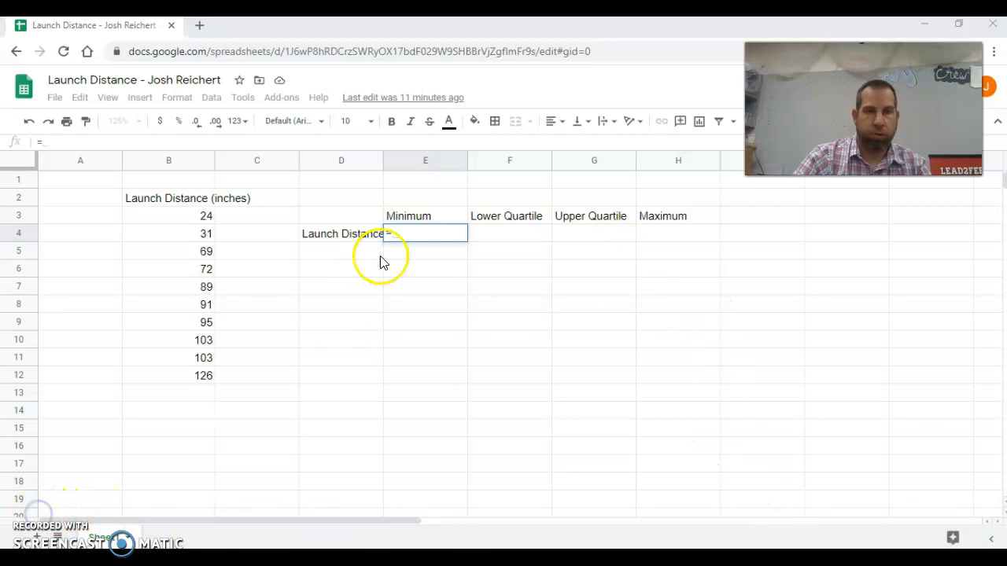
pyautogui.click(413, 238)
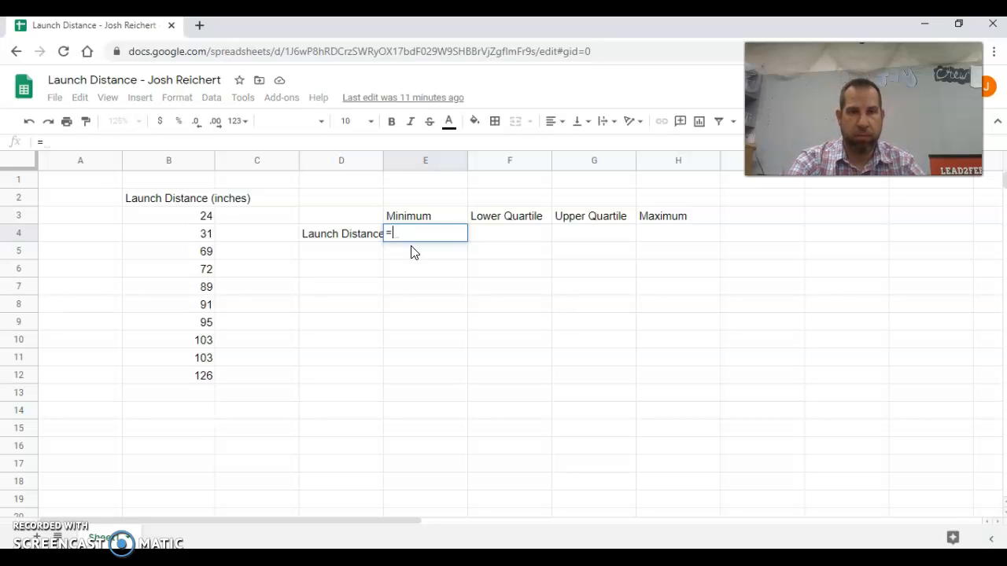
pyautogui.write('min')
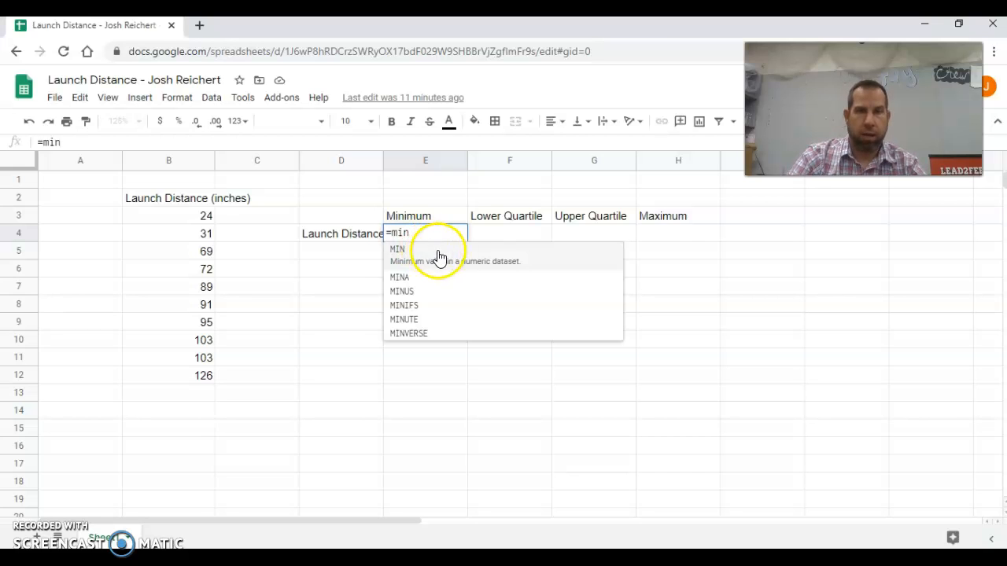
pyautogui.click(449, 260)
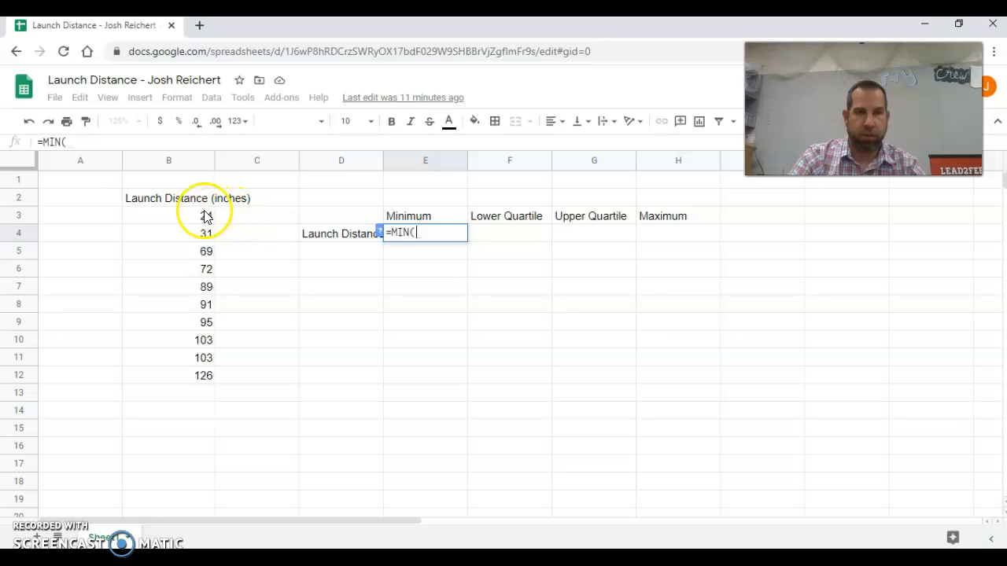
pyautogui.moveTo(188, 217); pyautogui.dragTo(200, 375)
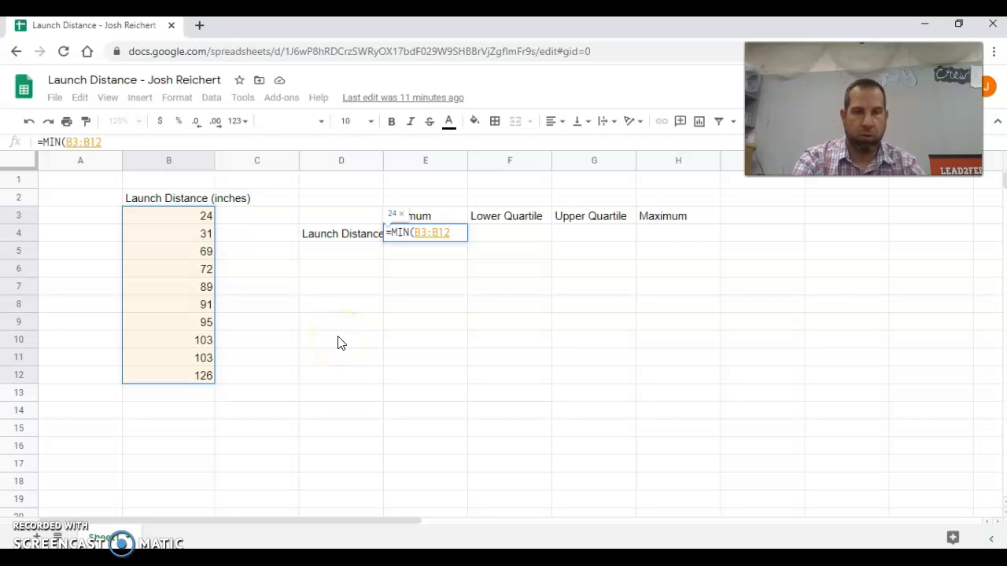
pyautogui.write(')')
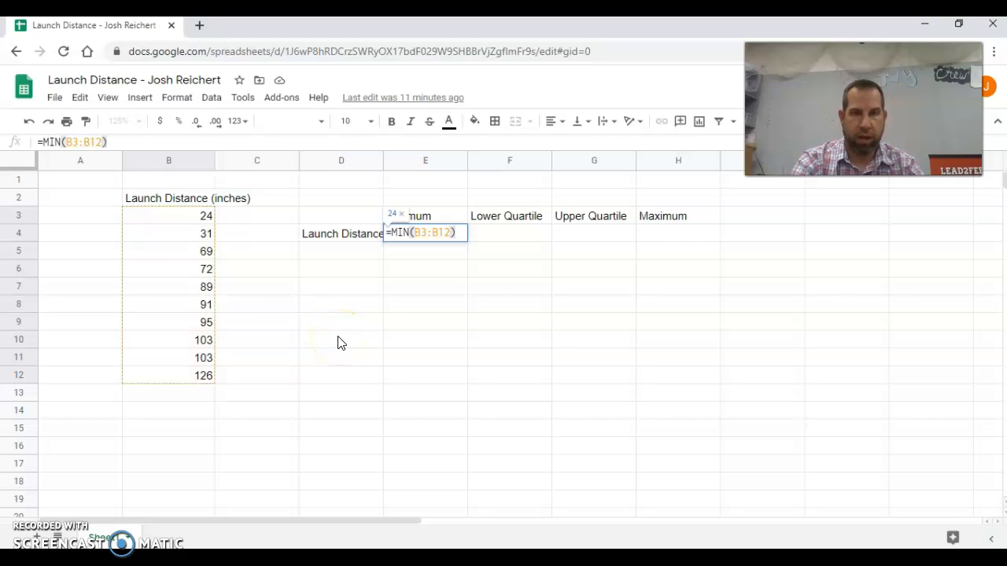
pyautogui.press('Return')
pyautogui.press('Up')
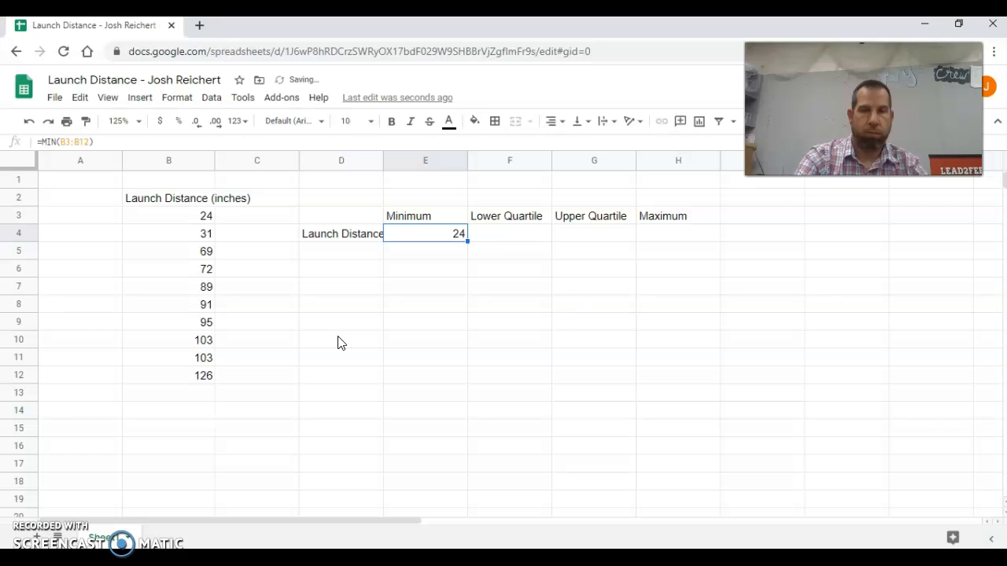
# Step: Re-enter the minimum calculation in cell E4 with the written-out formula =min(b3:b12)
pyautogui.write('(inches)')
pyautogui.press('BackSpace')
pyautogui.press('BackSpace')
pyautogui.press('BackSpace')
pyautogui.press('BackSpace')
pyautogui.press('BackSpace')
pyautogui.press('BackSpace')
pyautogui.press('BackSpace')
pyautogui.press('BackSpace')
pyautogui.write('=min(')
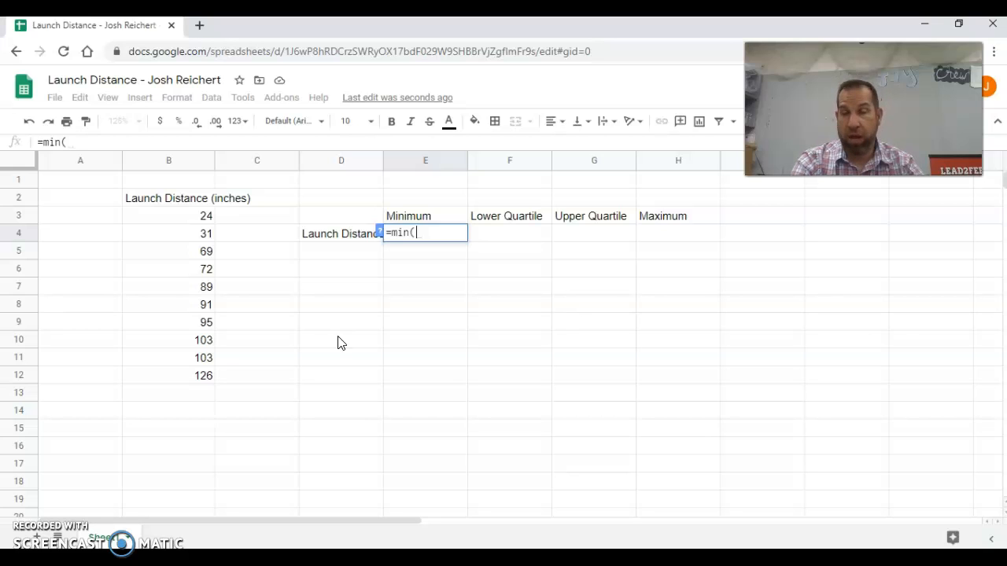
pyautogui.write('b3:')
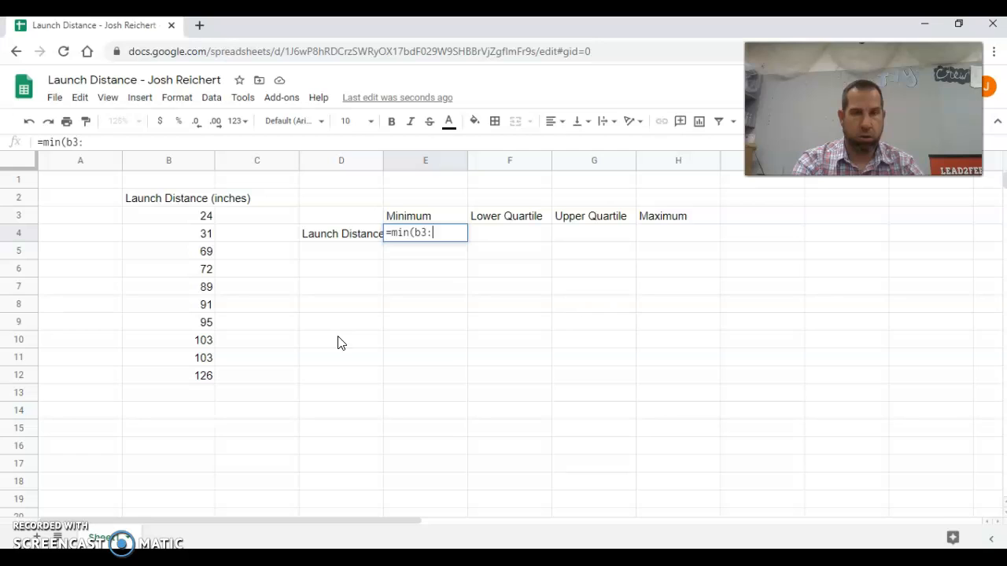
pyautogui.write('b12)')
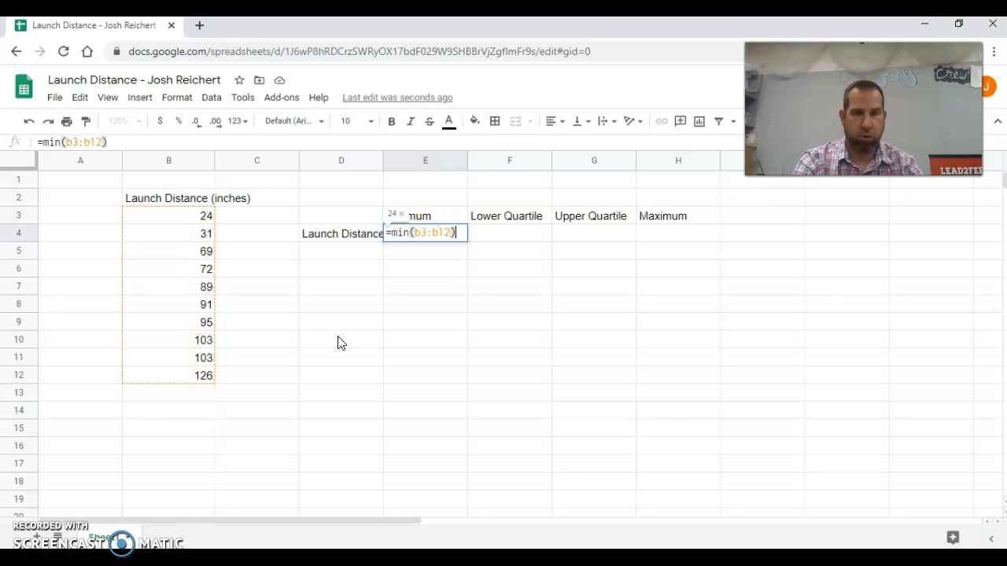
pyautogui.press('Return')
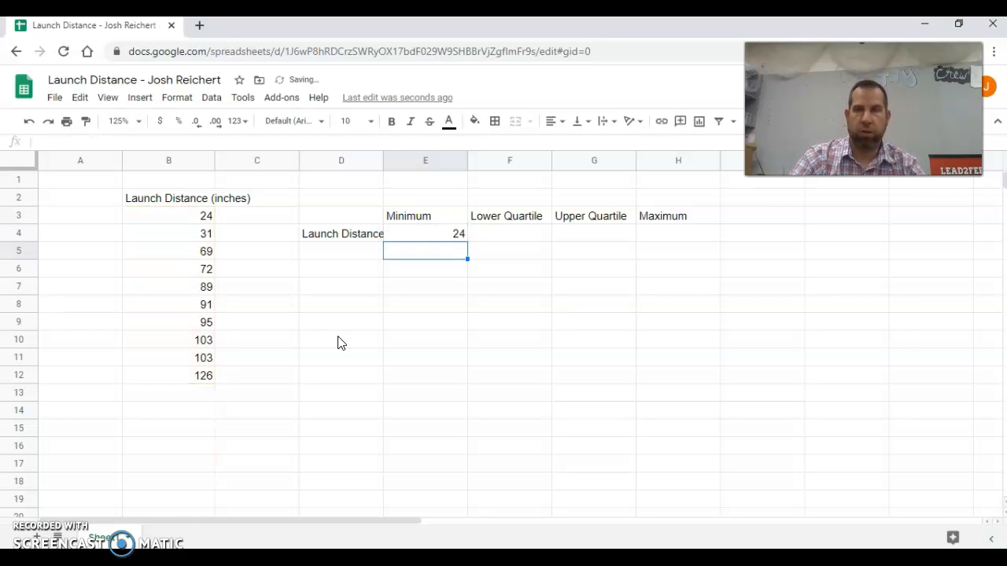
# Step: Enter the formula =QUARTILE(B3:B12) in cell F4 under the Lower Quartile heading
pyautogui.click(512, 234)
pyautogui.write('=')
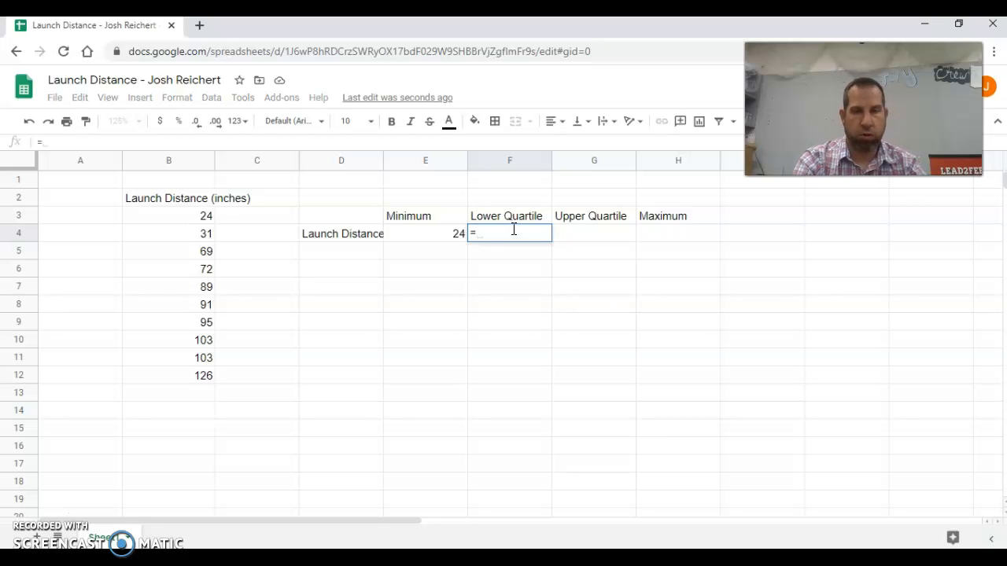
pyautogui.write('quart')
pyautogui.click(512, 253)
pyautogui.moveTo(200, 217); pyautogui.dragTo(200, 389)
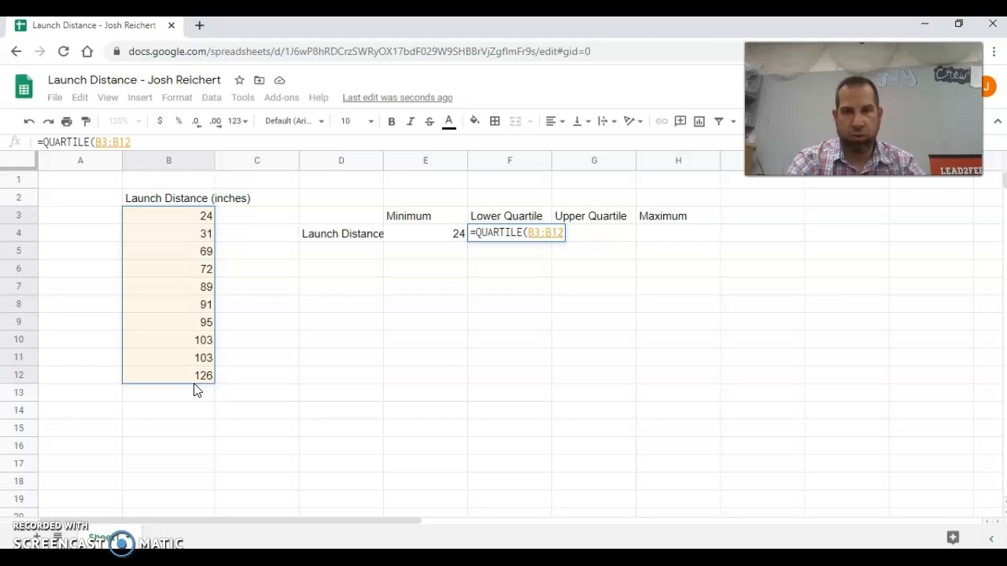
pyautogui.write(')')
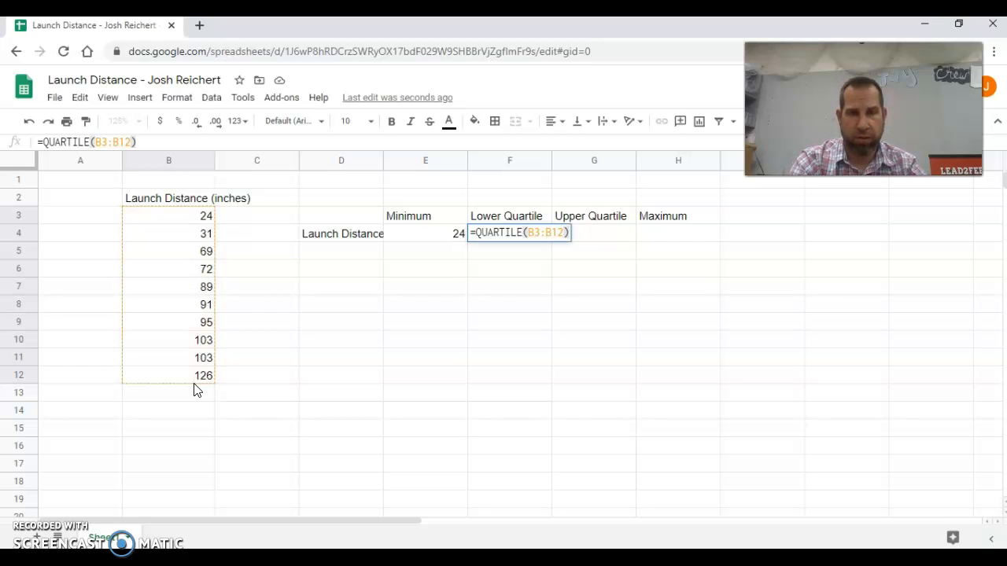
pyautogui.press('Return')
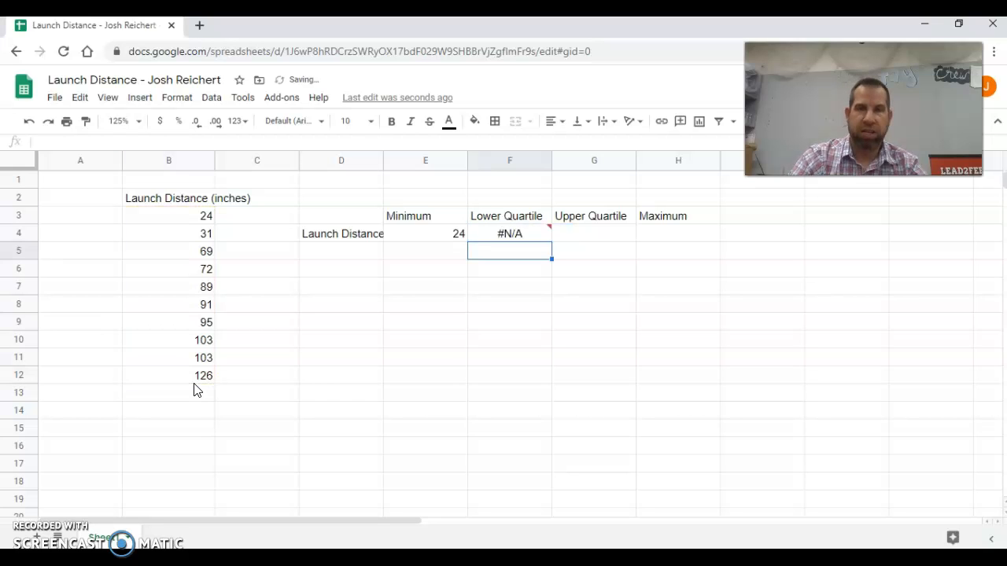
# Step: Add quartile number 1 to the Lower Quartile formula in cell F4 so it reads =QUARTILE(B3:B12,1)
pyautogui.press('Up')
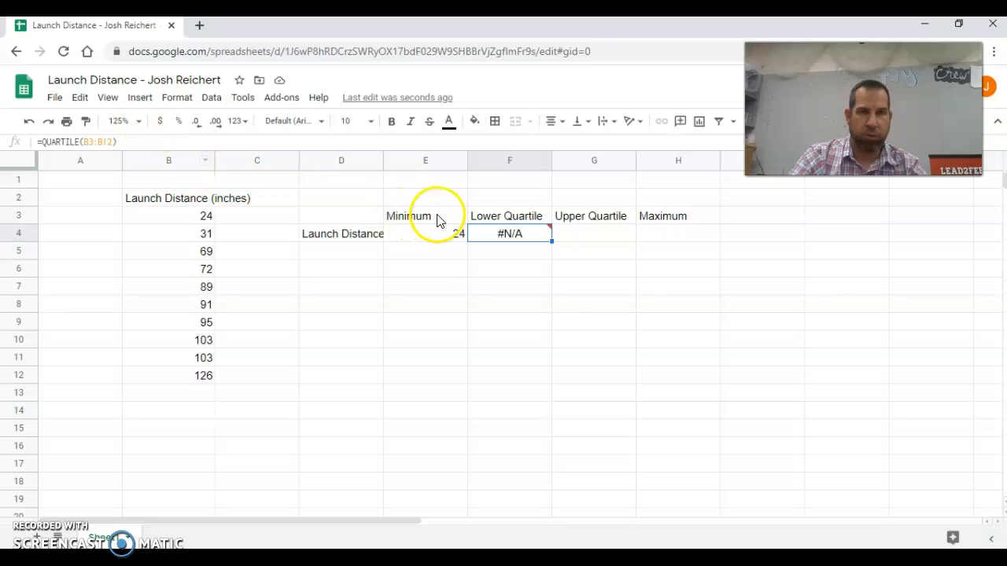
pyautogui.click(110, 142)
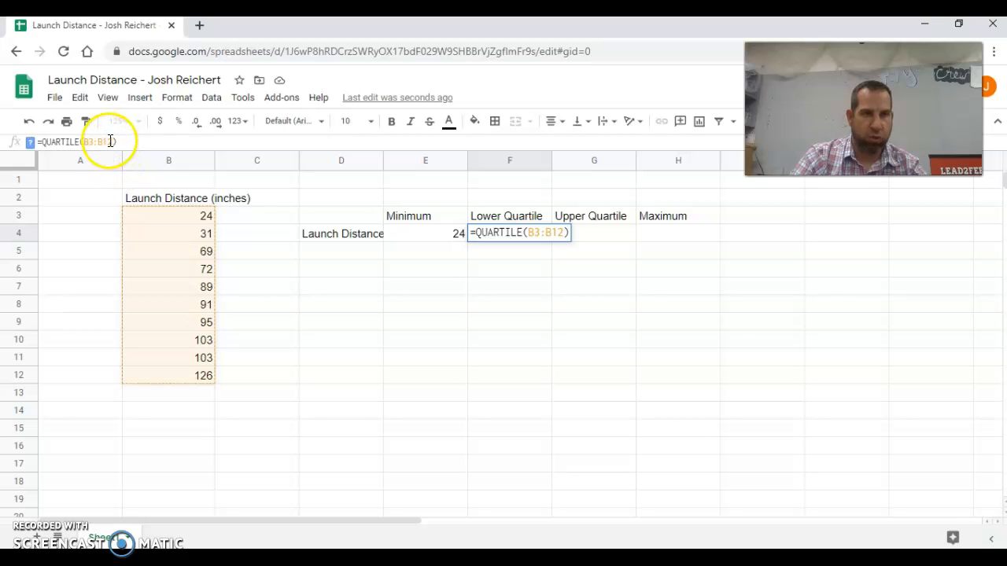
pyautogui.write(', 1')
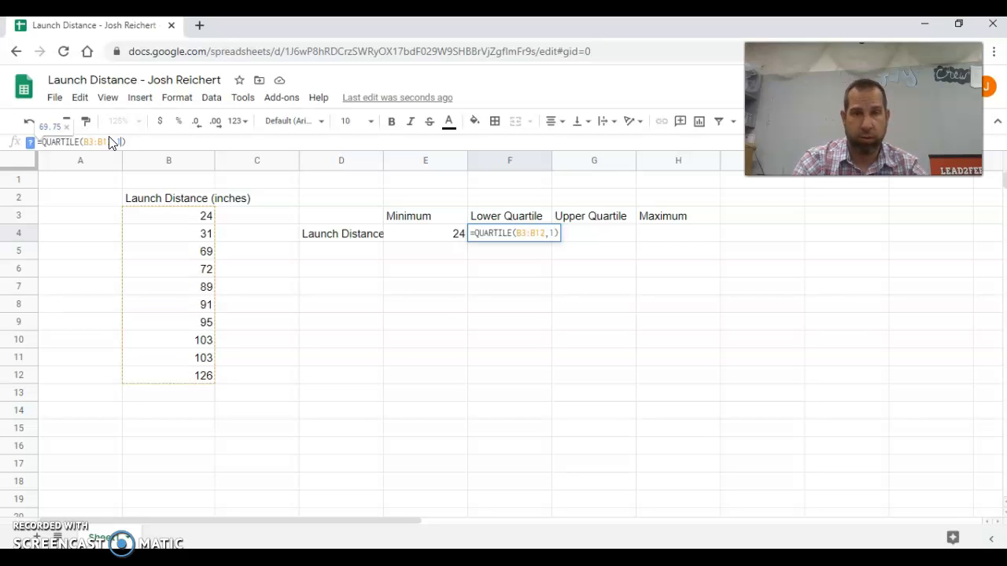
pyautogui.press('Return')
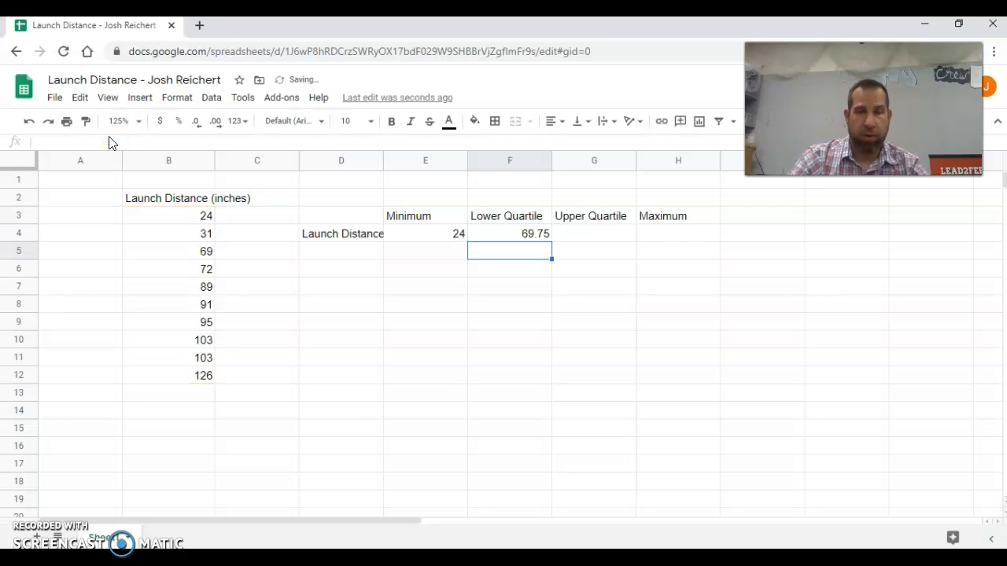
# Step: Calculate the upper quartile in cell G4 with the formula =QUARTILE(B3:B12,3)
pyautogui.click(587, 236)
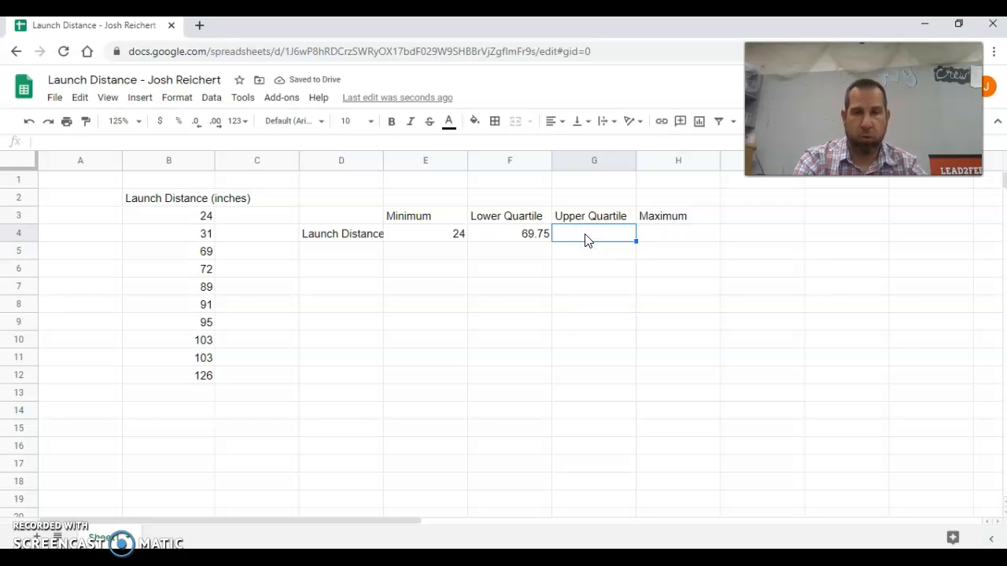
pyautogui.write('=qua')
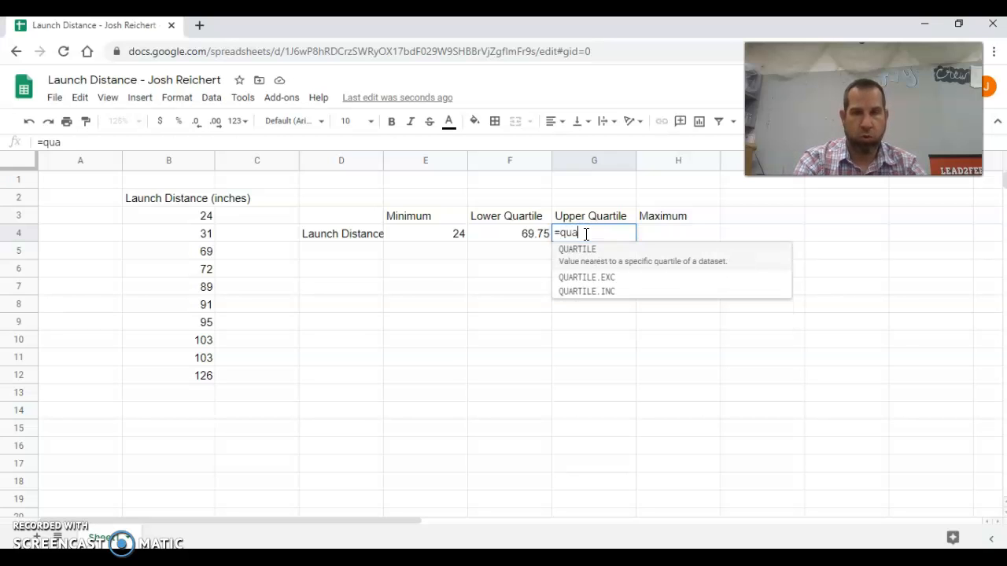
pyautogui.write('r')
pyautogui.click(608, 252)
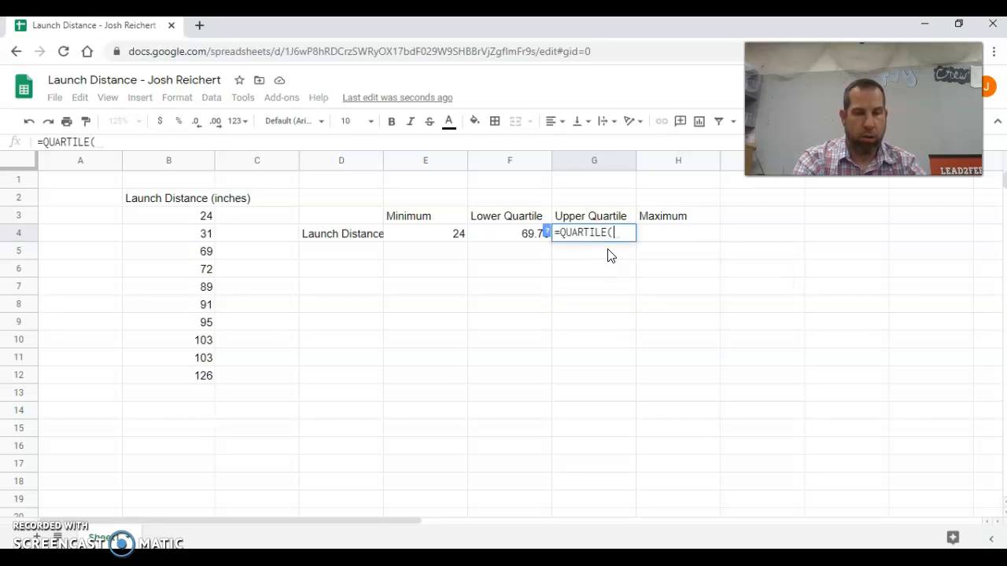
pyautogui.moveTo(189, 214); pyautogui.dragTo(194, 375)
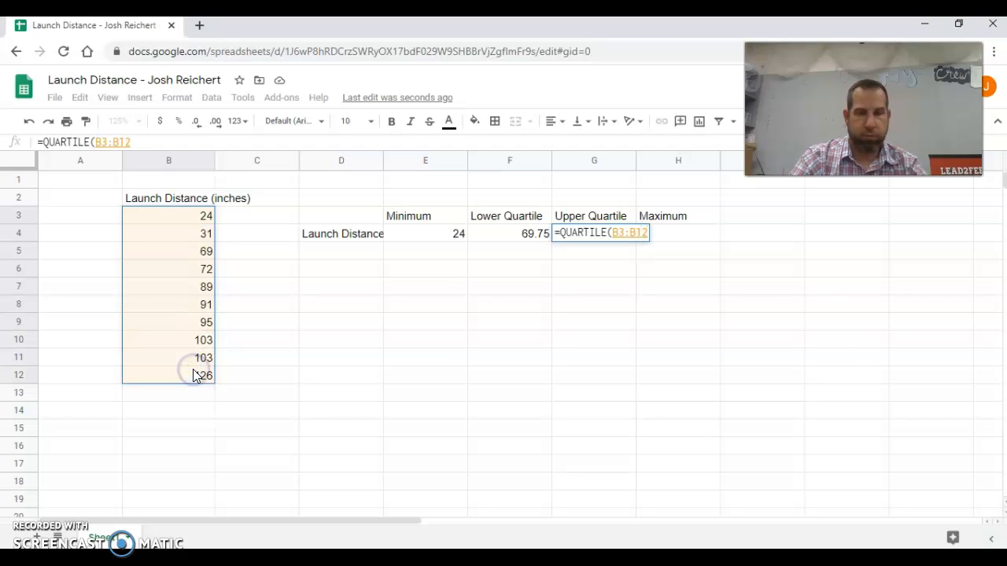
pyautogui.write(',')
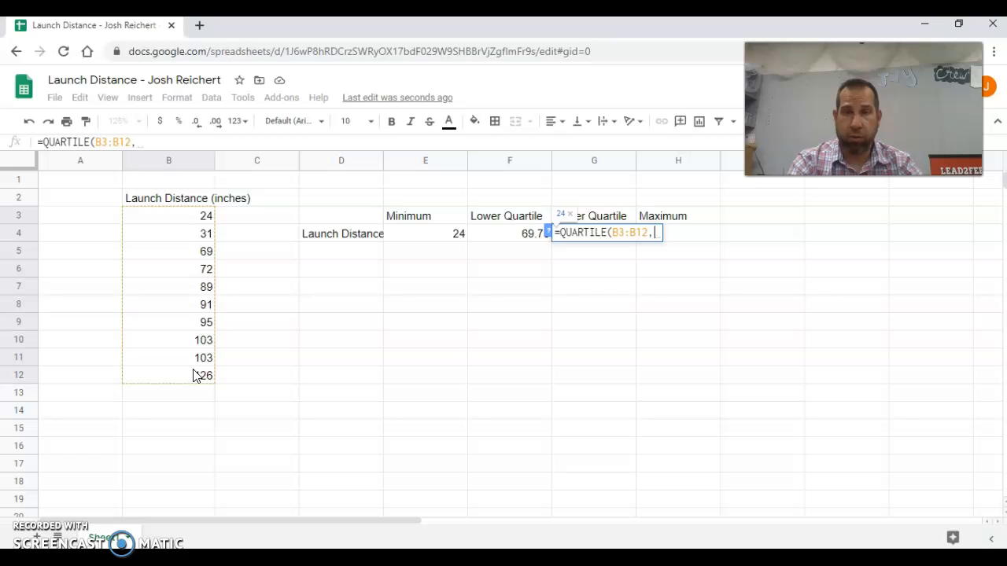
pyautogui.write('3')
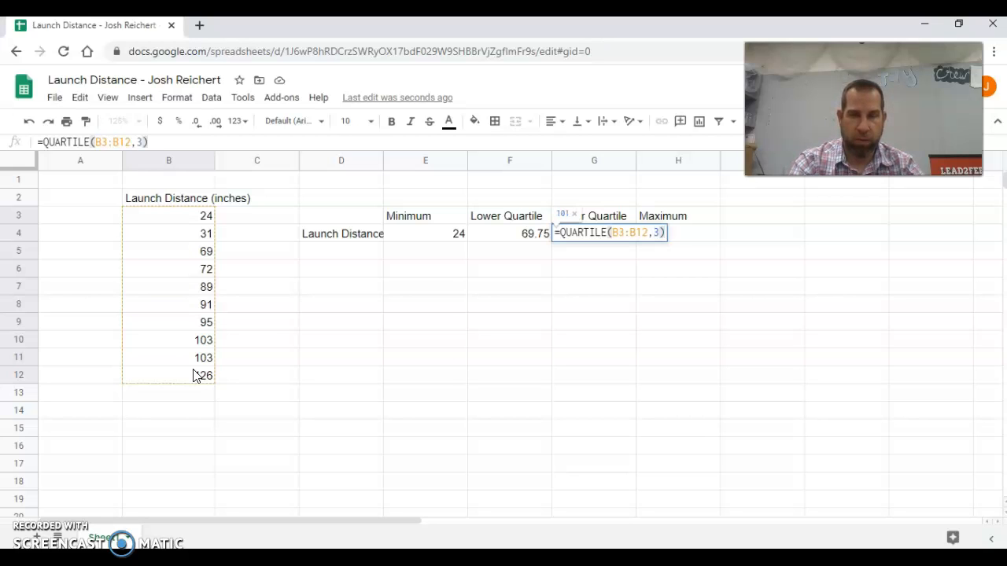
pyautogui.press('Return')
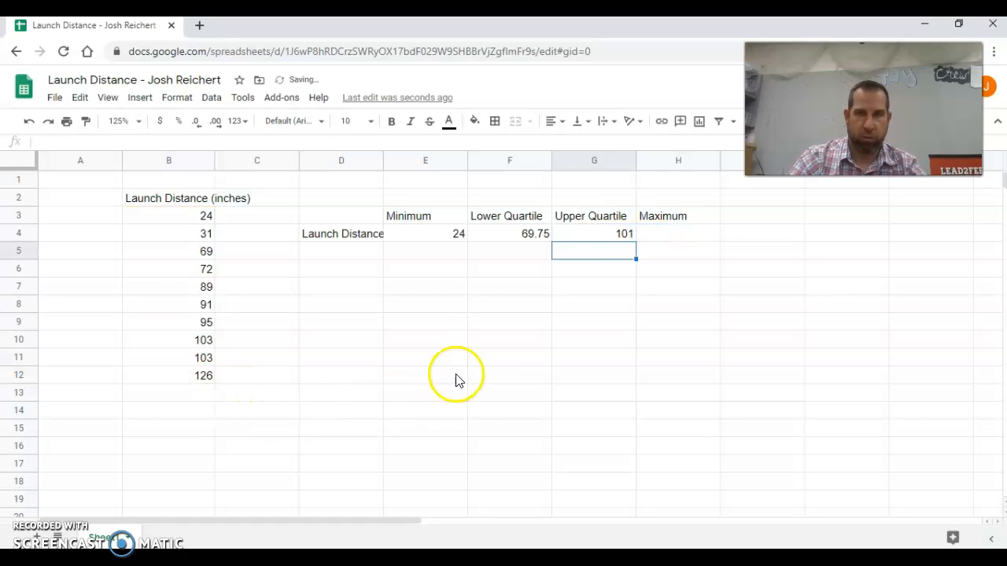
# Step: Calculate the maximum launch distance in cell H4 with the formula =MAX(B3:B12)
pyautogui.click(681, 236)
pyautogui.write('=max')
pyautogui.click(677, 254)
pyautogui.moveTo(185, 217); pyautogui.dragTo(187, 374)
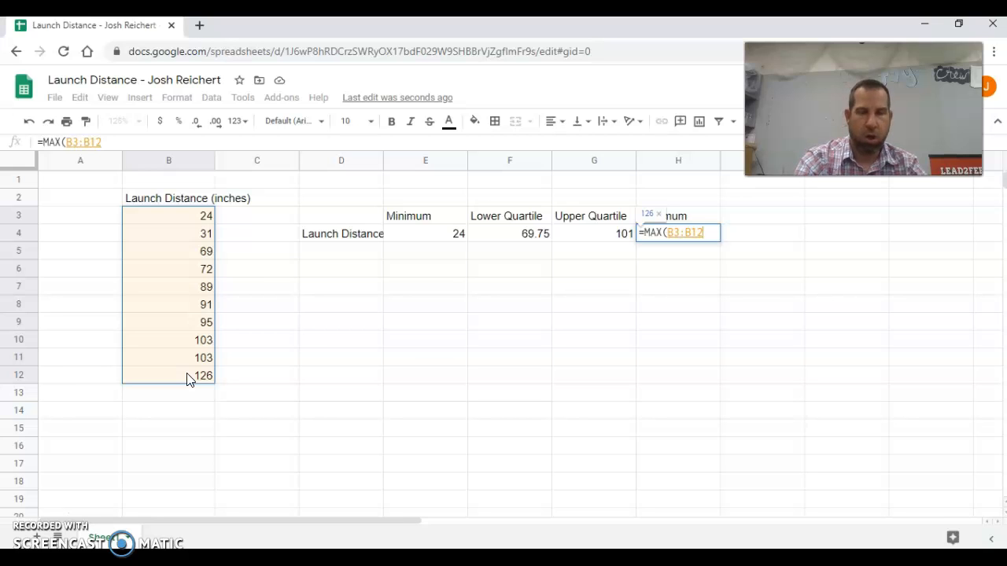
pyautogui.write(')')
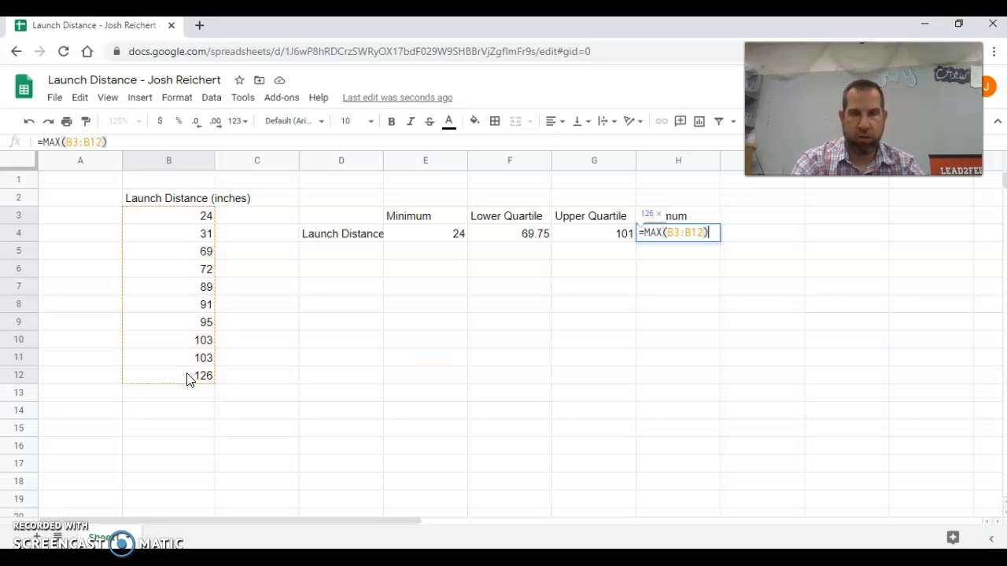
pyautogui.press('Return')
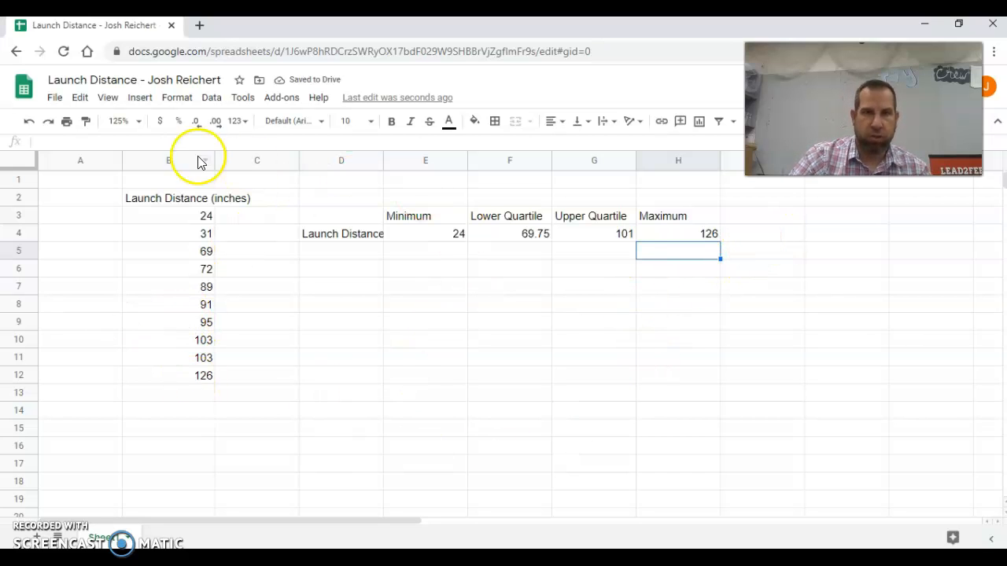
# Step: Insert a chart based on the summary row in cells D4 to H4
pyautogui.click(140, 98)
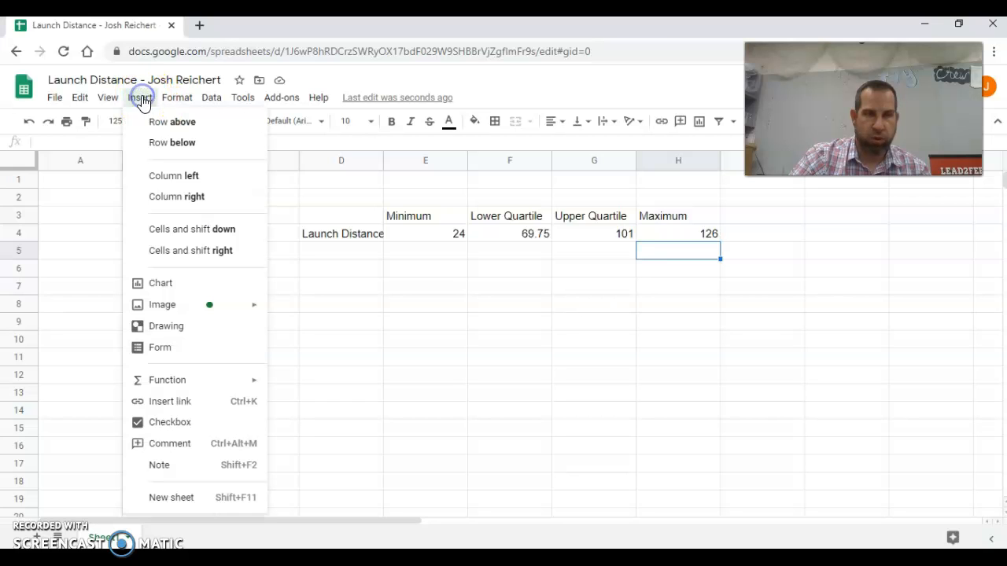
pyautogui.click(427, 268)
pyautogui.moveTo(333, 236); pyautogui.dragTo(691, 240)
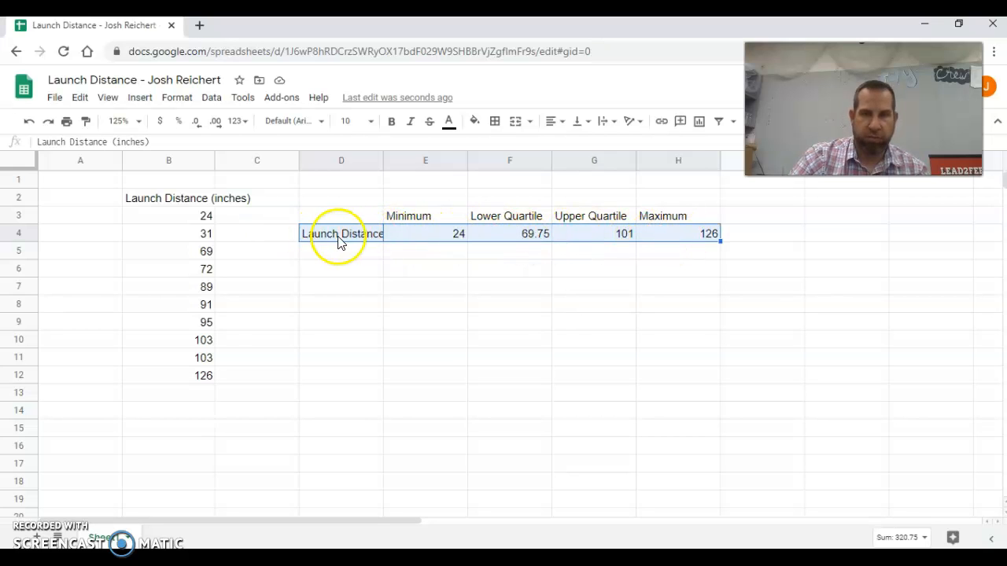
pyautogui.click(140, 98)
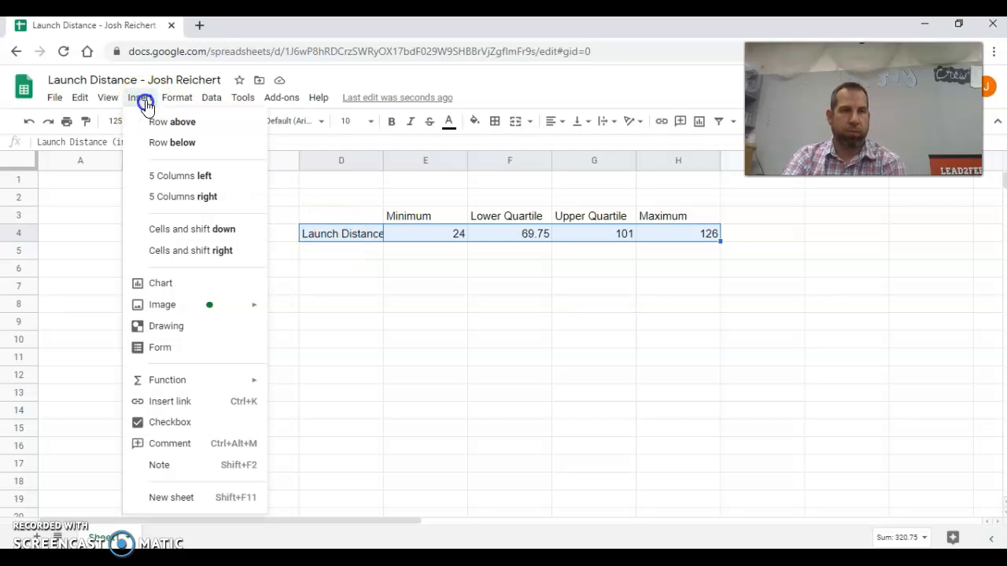
pyautogui.click(153, 288)
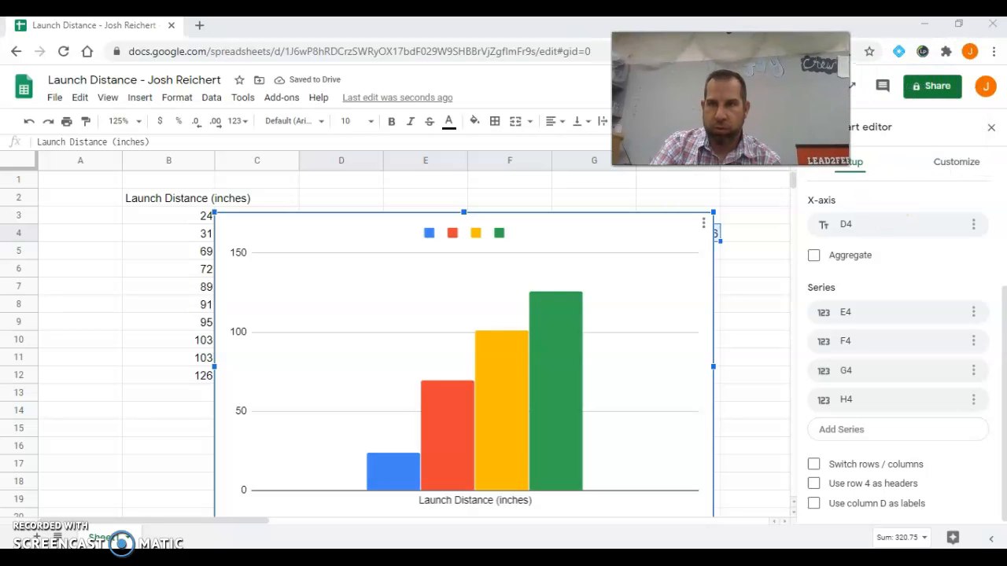
# Step: Change the chart type to a candlestick chart
pyautogui.scroll(2, 920, 213)
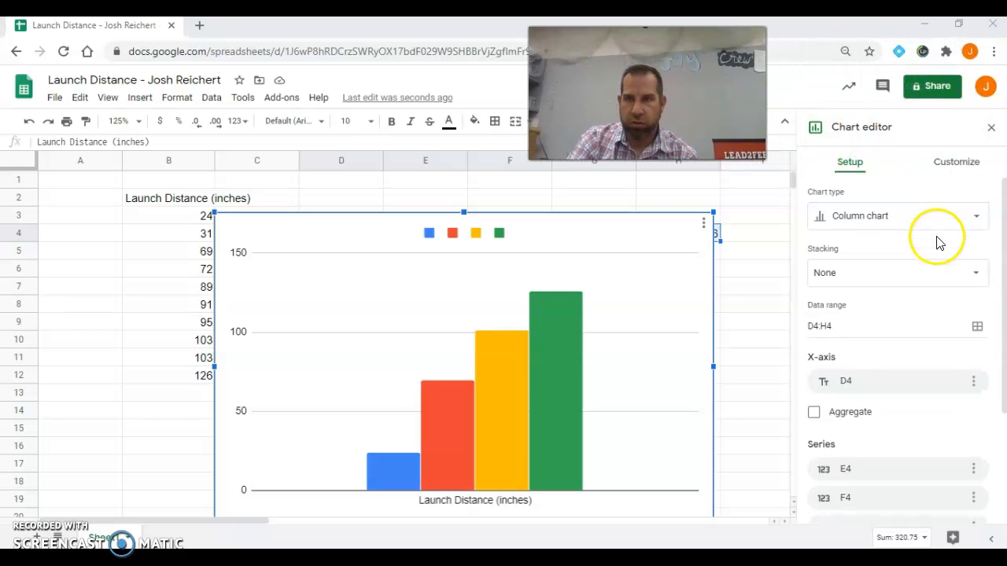
pyautogui.click(938, 220)
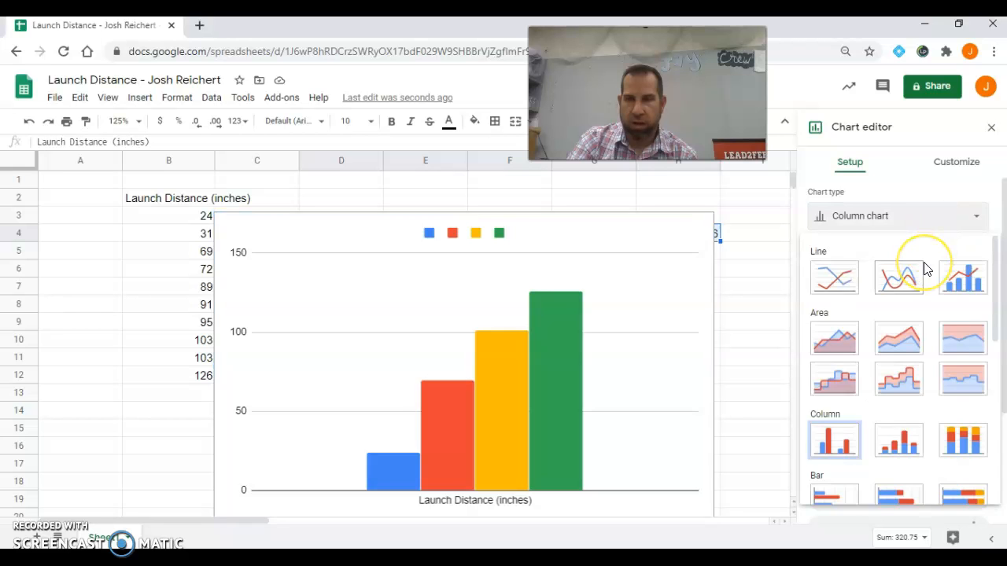
pyautogui.scroll(-7, 925, 270)
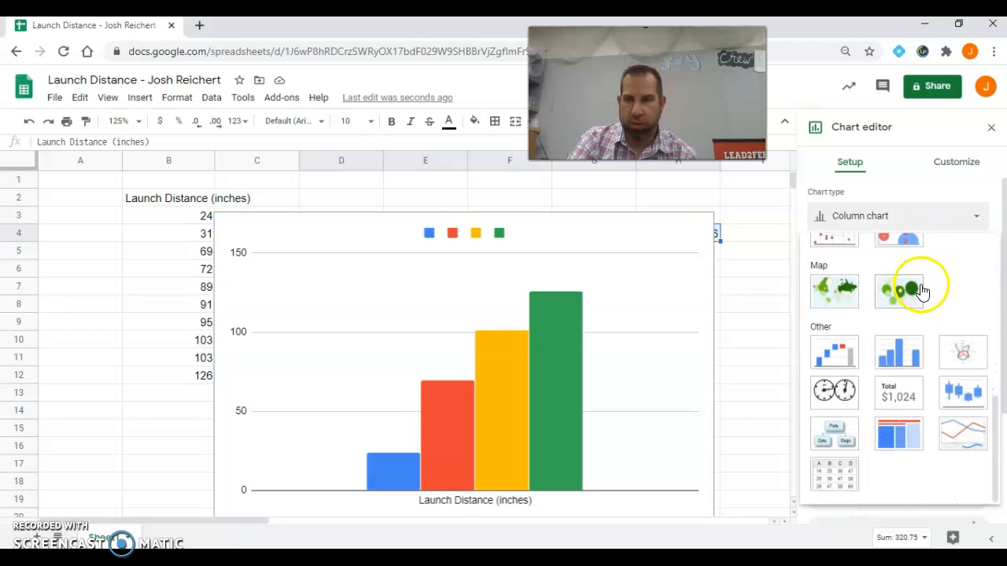
pyautogui.click(969, 403)
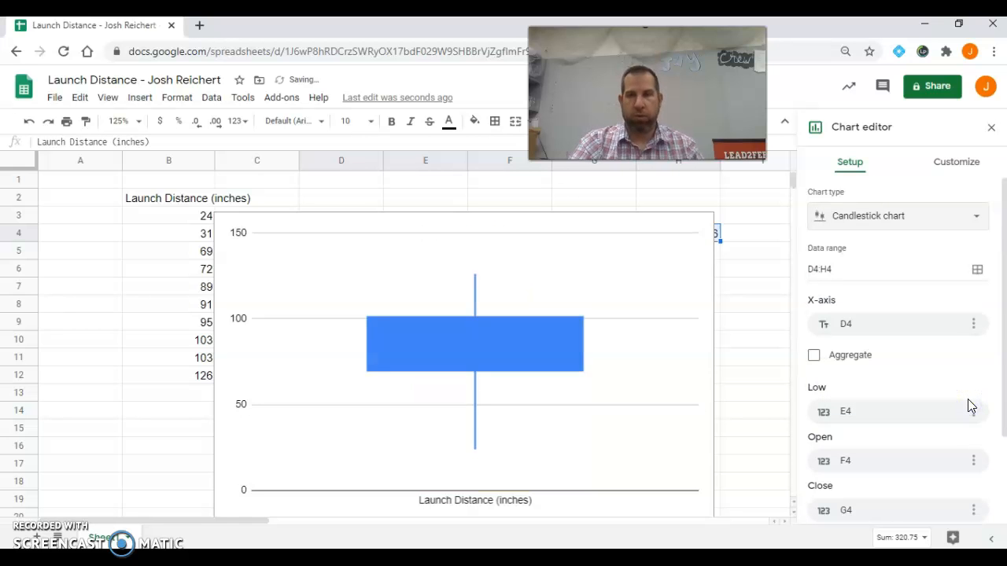
# Step: Try the Switch rows / columns option on the candlestick chart and turn it back off
pyautogui.scroll(-2, 878, 307)
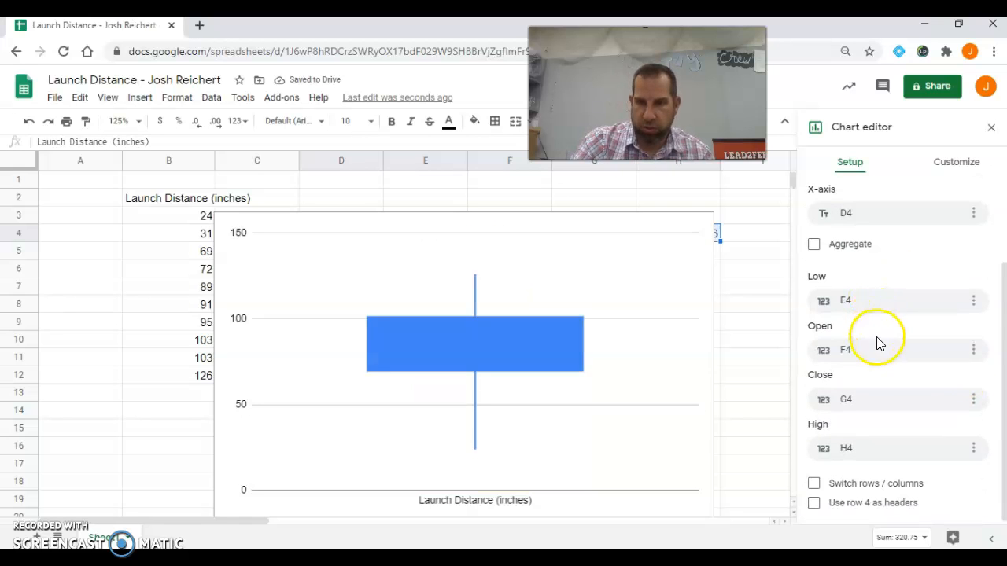
pyautogui.click(814, 486)
pyautogui.click(814, 486)
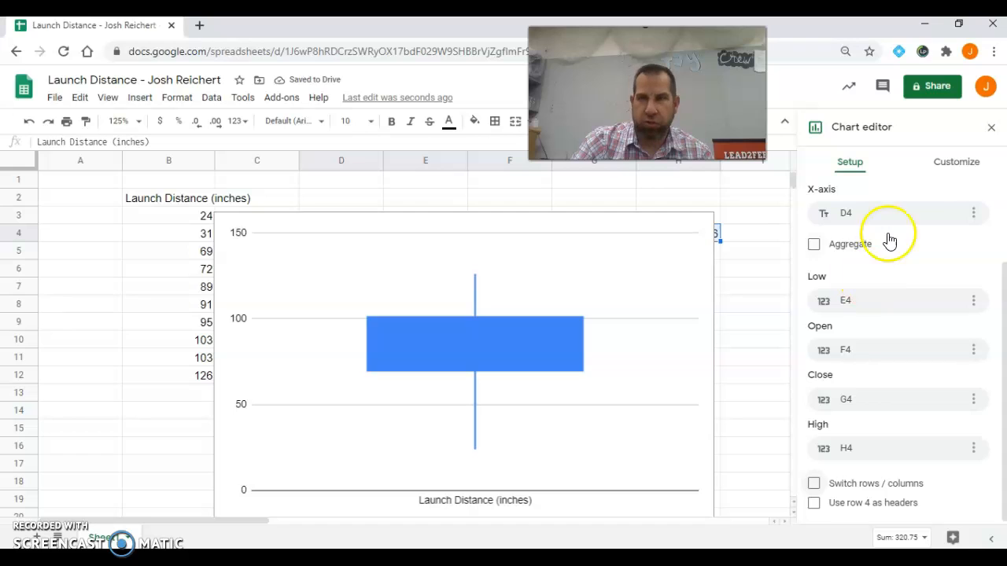
# Step: Turn on minor ticks, major ticks and minor gridlines for the candlestick chart's vertical axis
pyautogui.click(947, 165)
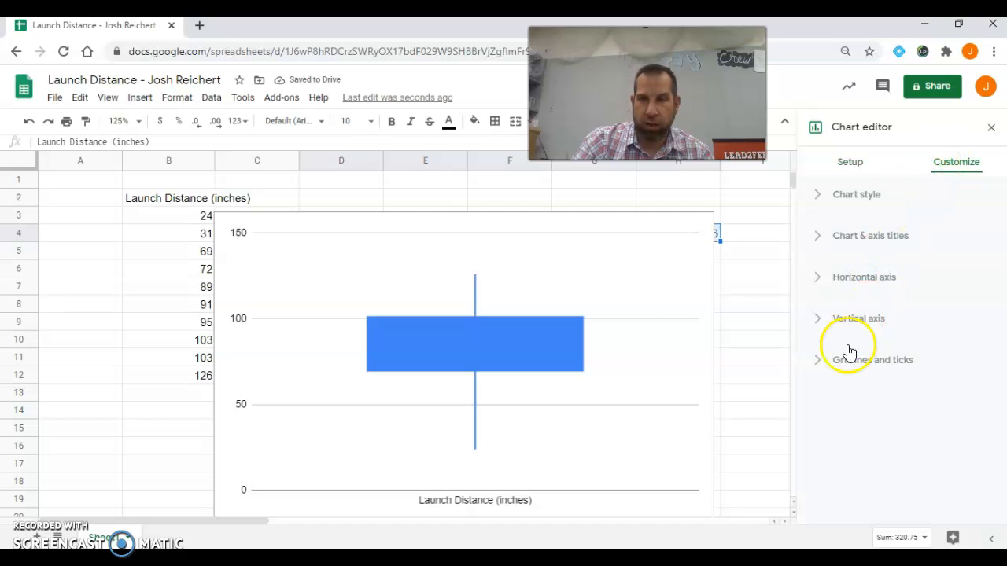
pyautogui.click(818, 365)
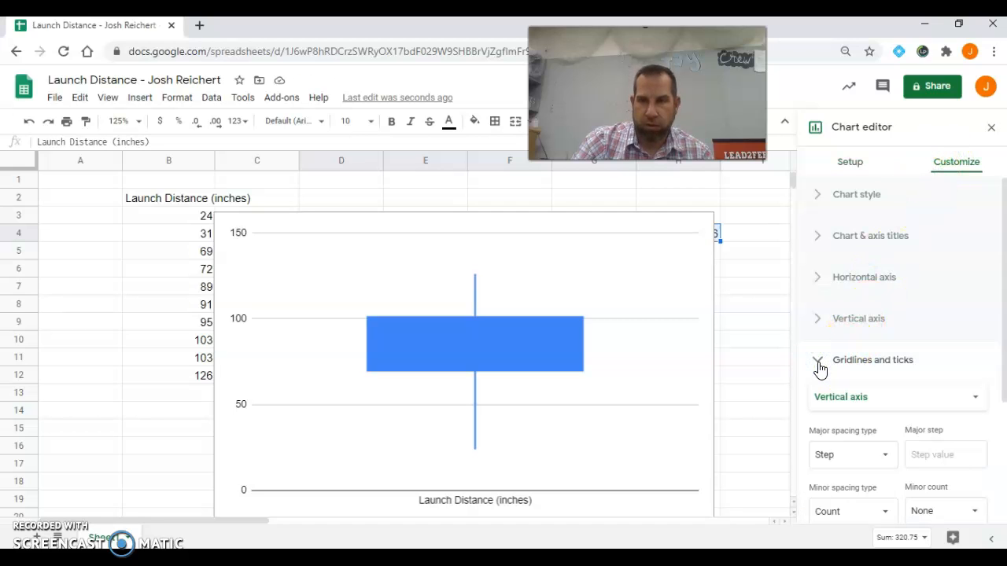
pyautogui.scroll(-2, 843, 374)
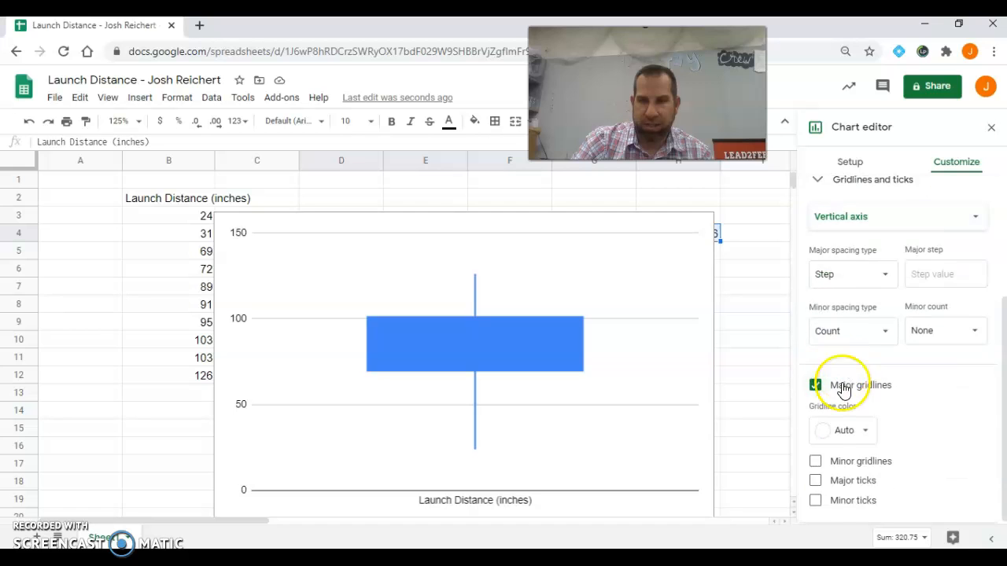
pyautogui.click(816, 500)
pyautogui.click(815, 480)
pyautogui.click(816, 463)
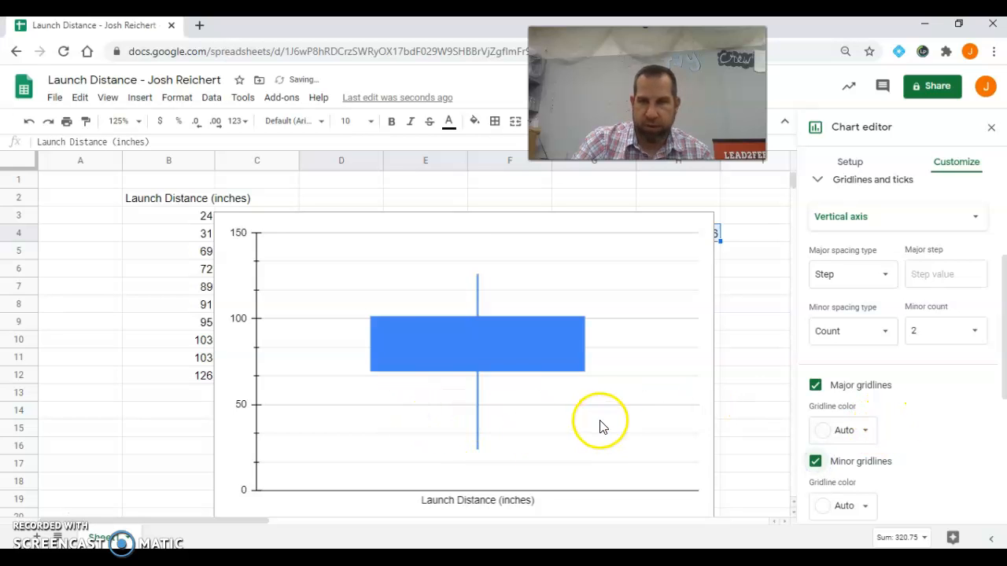
# Step: Set the chart's vertical axis range to a minimum of 20 and a maximum of 130
pyautogui.scroll(1, 917, 448)
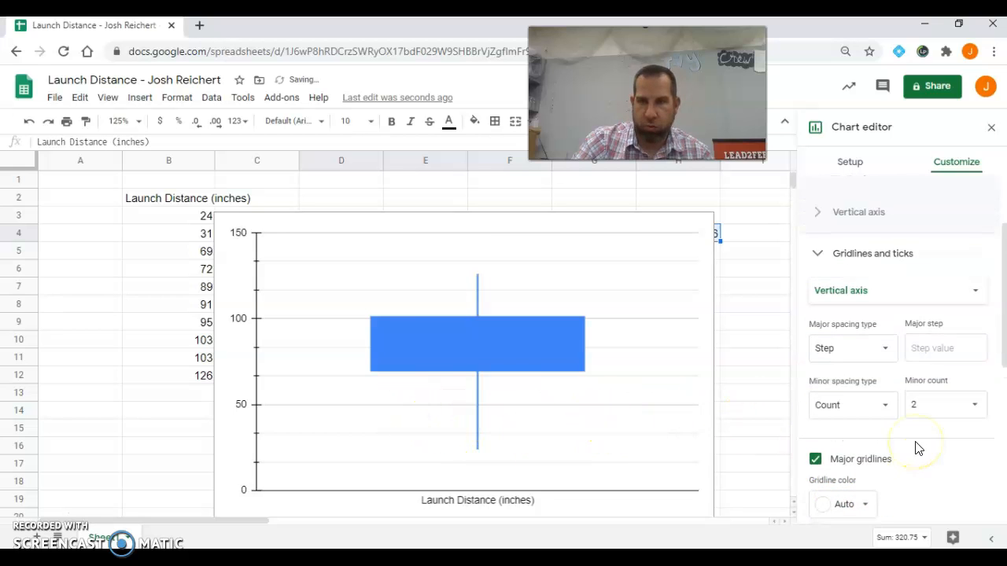
pyautogui.scroll(1, 915, 448)
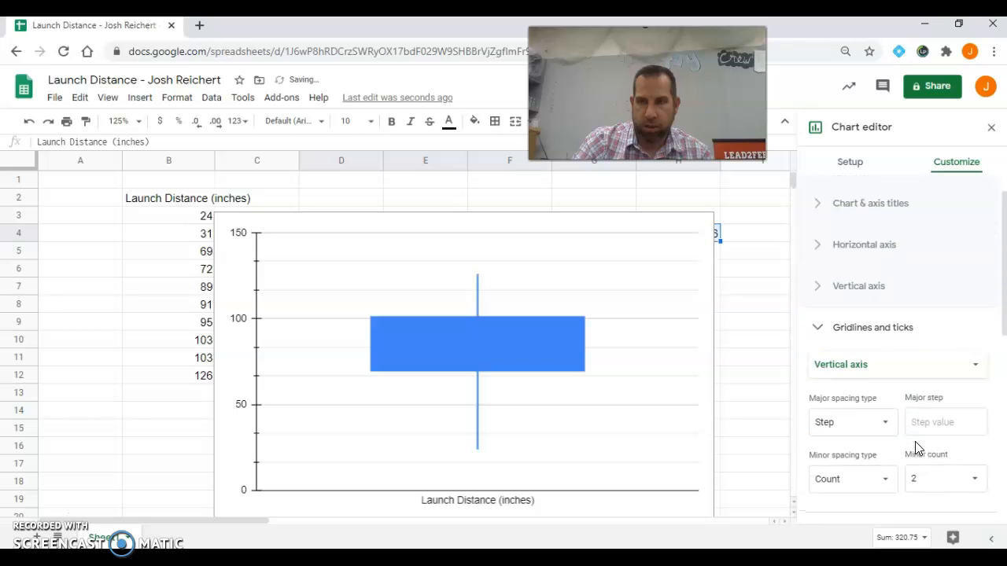
pyautogui.click(866, 280)
pyautogui.scroll(-1, 867, 370)
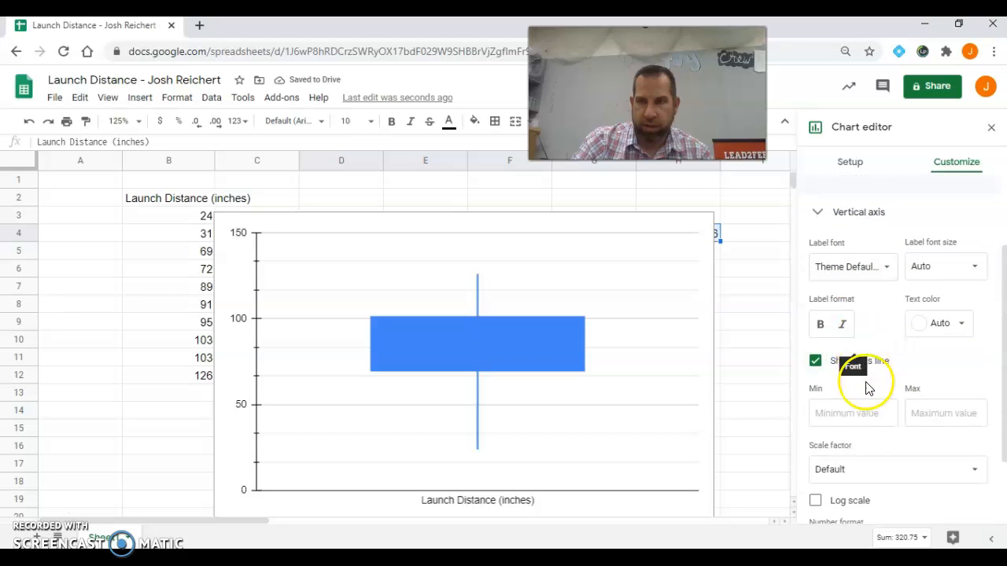
pyautogui.click(851, 420)
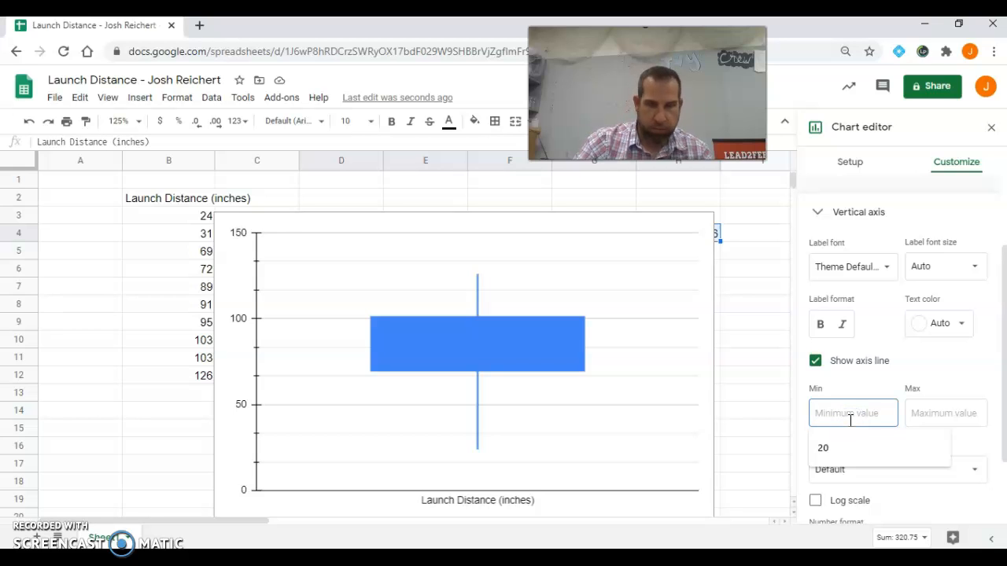
pyautogui.write('20')
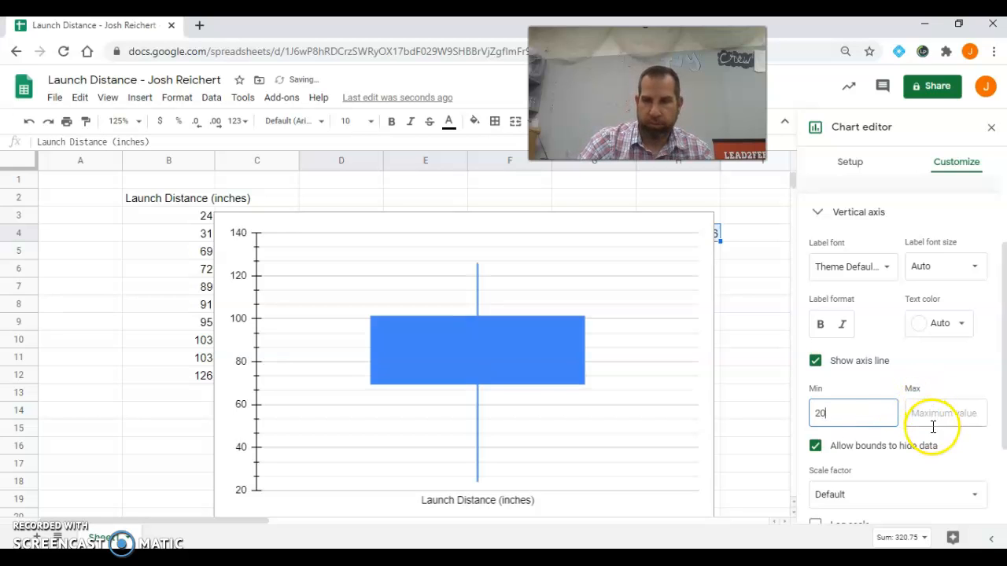
pyautogui.click(935, 418)
pyautogui.write('130')
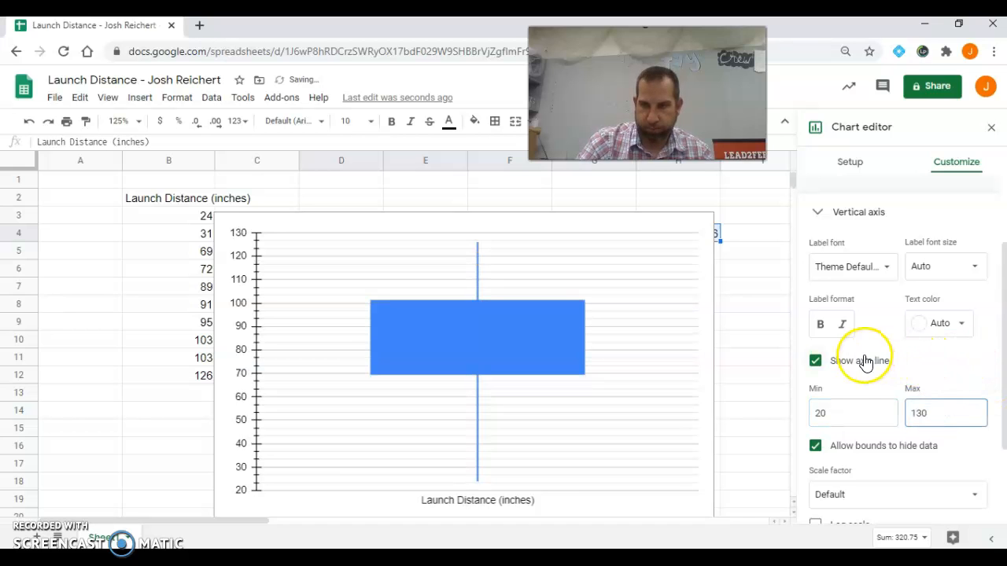
pyautogui.scroll(-1, 905, 448)
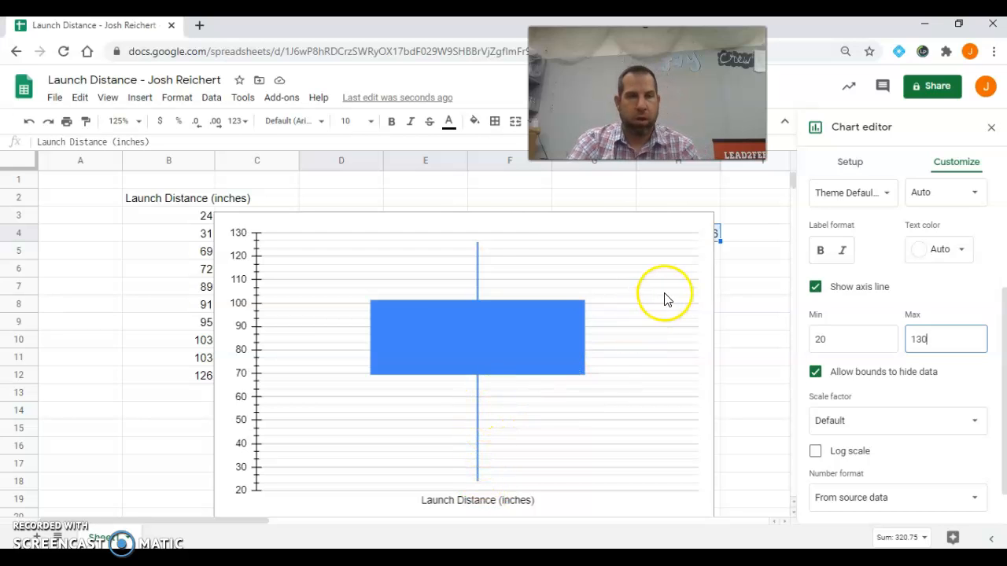
# Step: Close the chart editor and move the chart just below the summary row so the calculated values are uncovered
pyautogui.click(988, 128)
pyautogui.click(529, 231)
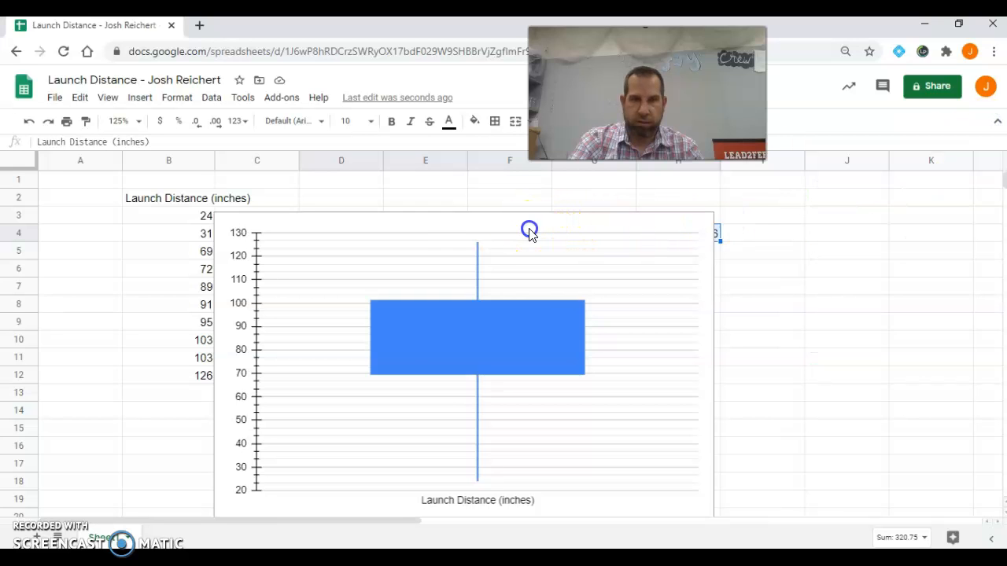
pyautogui.click(616, 278)
pyautogui.moveTo(550, 231); pyautogui.dragTo(601, 295)
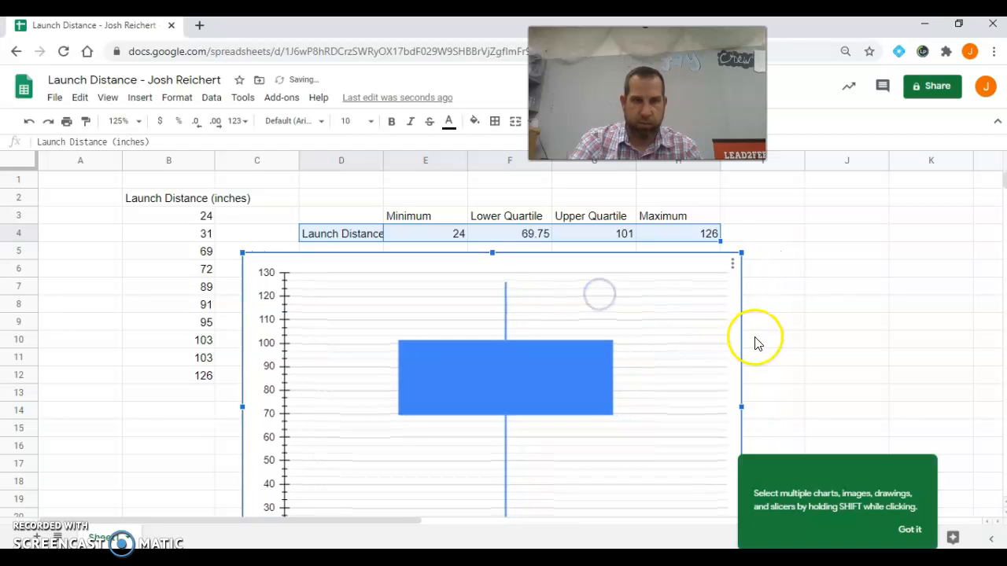
# Step: Set the spreadsheet zoom to 100% so that the data, summary row and whole chart fit in view
pyautogui.scroll(-1, 758, 342)
pyautogui.scroll(-3, 755, 343)
pyautogui.scroll(3, 755, 344)
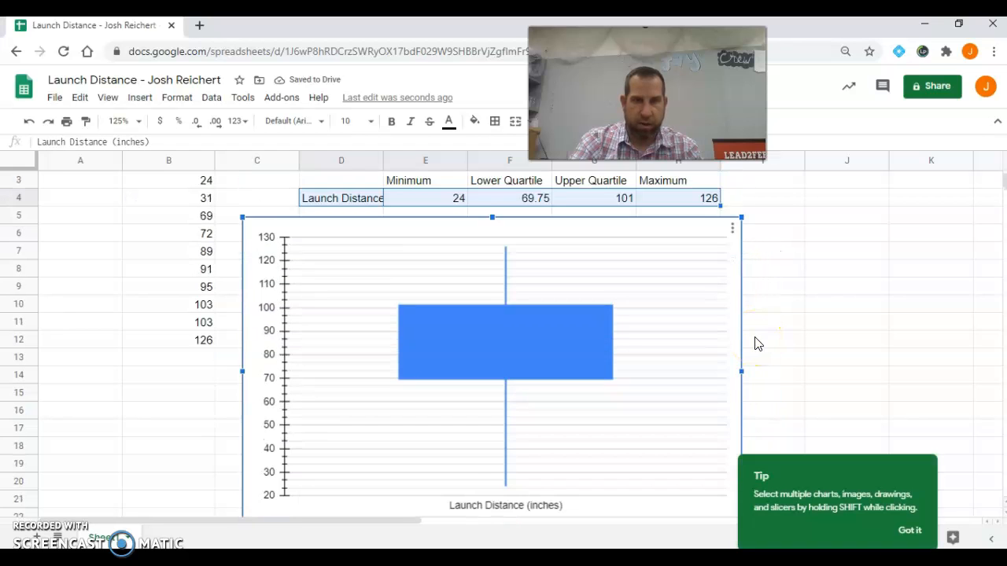
pyautogui.scroll(-1, 755, 343)
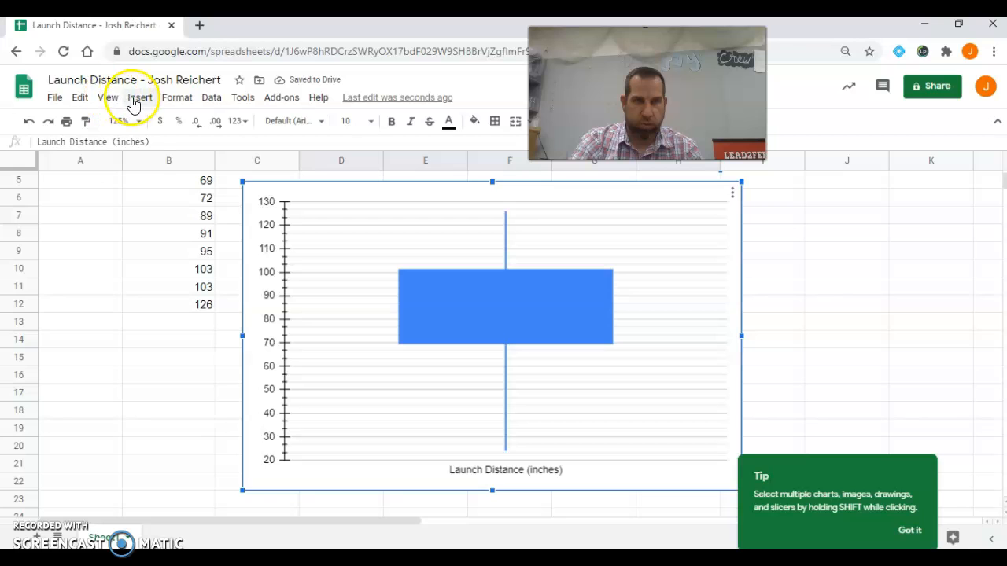
pyautogui.click(138, 122)
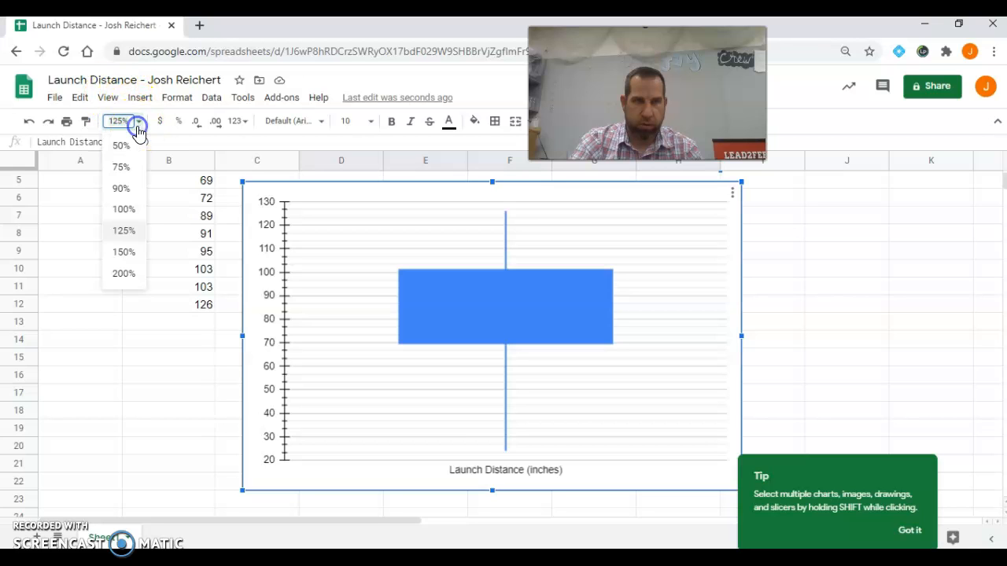
pyautogui.click(123, 220)
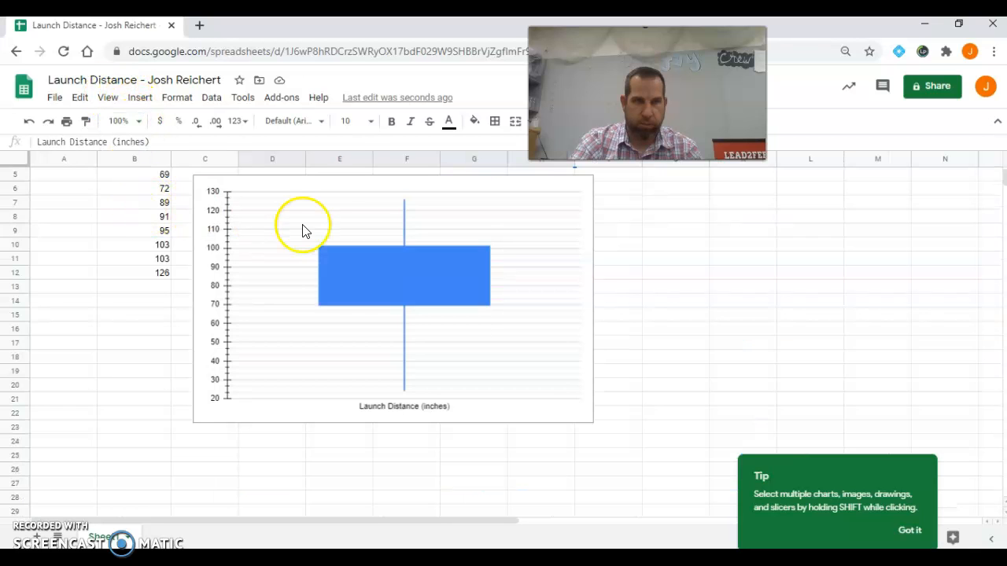
pyautogui.scroll(2, 304, 229)
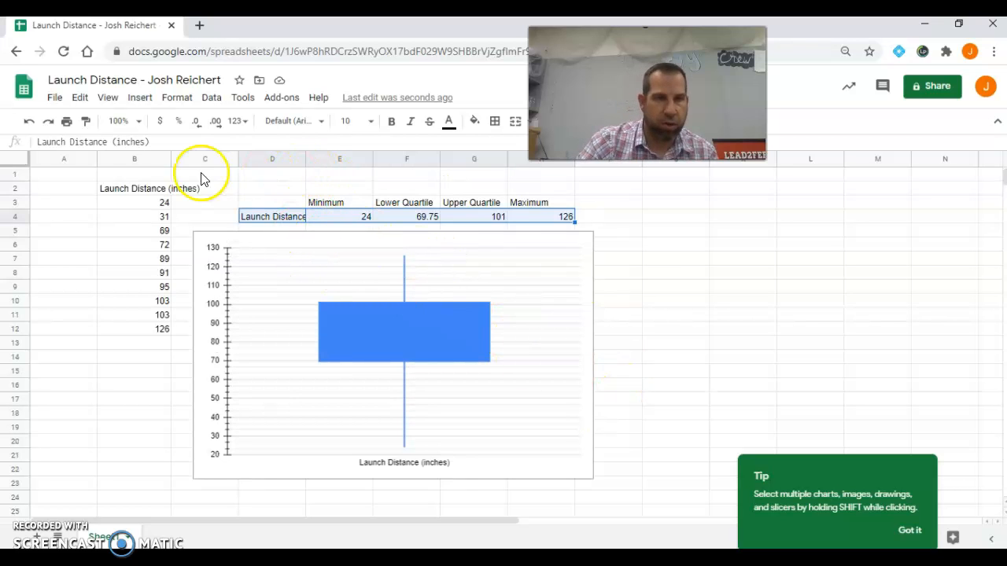
# Step: Capture a rectangular screen snip covering the launch distance data, the summary row and the candlestick chart
pyautogui.keyDown('shift'); pyautogui.click(99, 332); pyautogui.keyUp('shift')
pyautogui.press('super+shift+s')
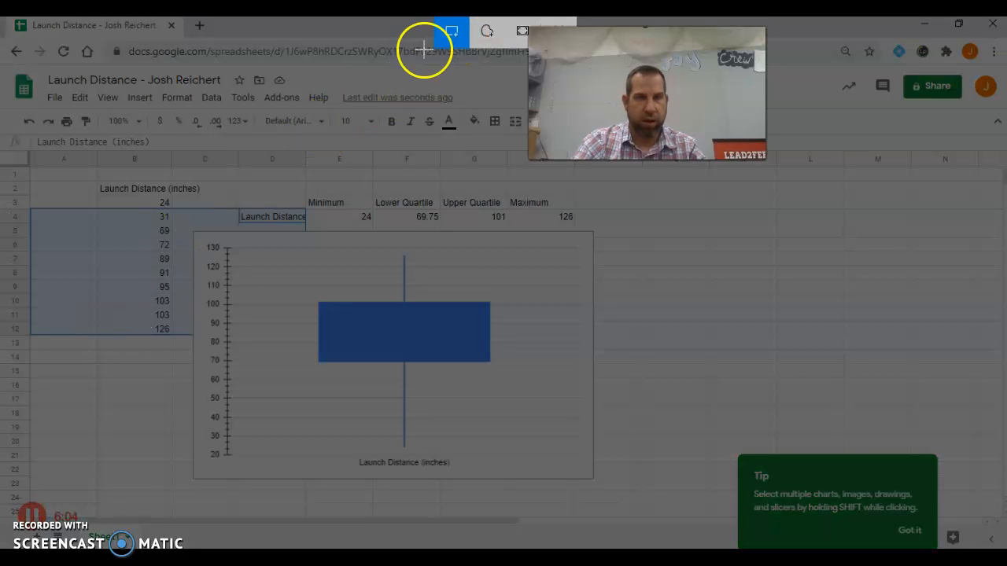
pyautogui.moveTo(85, 174); pyautogui.dragTo(613, 494)
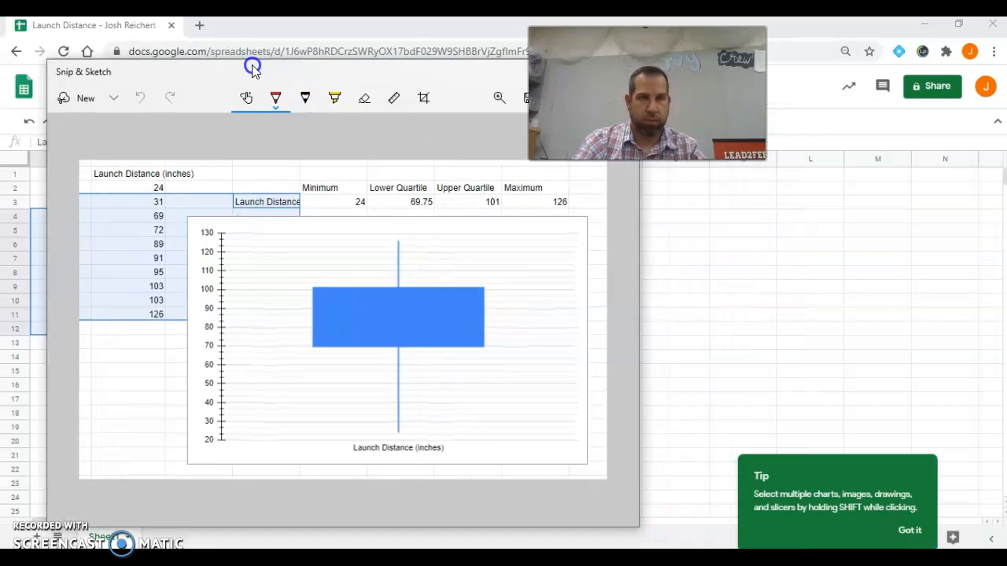
# Step: Open the save dialog for the snip in Snip & Sketch, cancel it, and close the snip window
pyautogui.moveTo(434, 80); pyautogui.dragTo(364, 74)
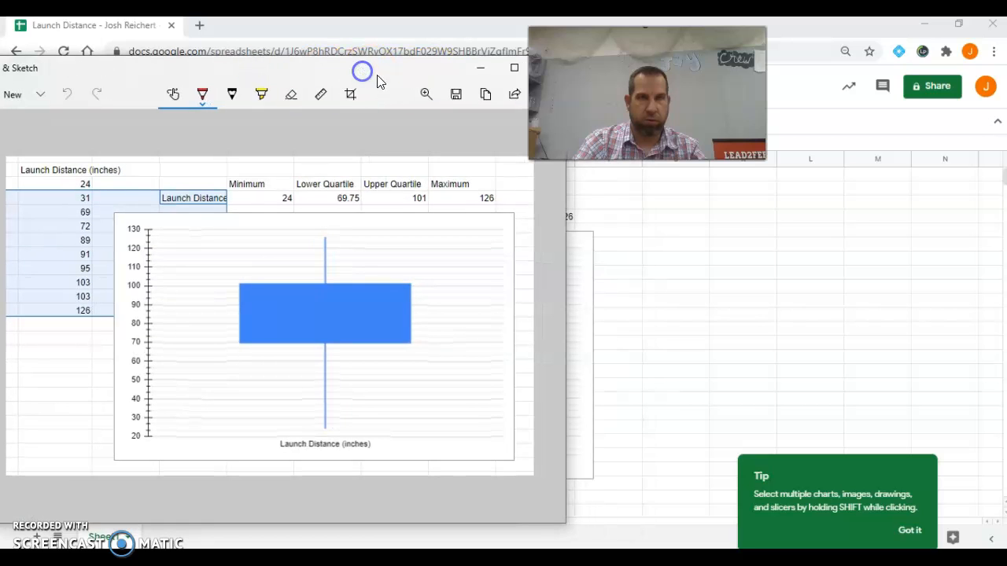
pyautogui.click(457, 95)
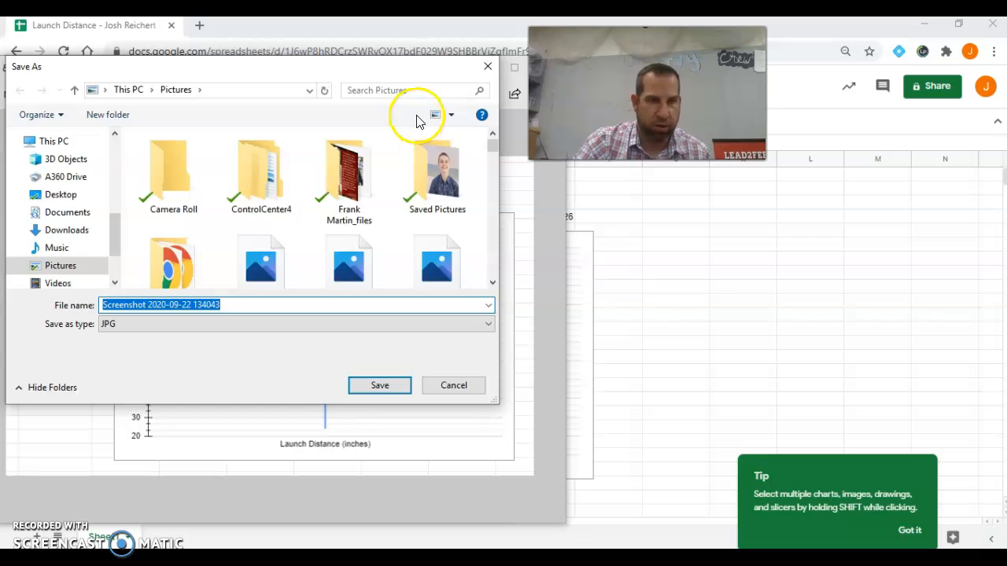
pyautogui.click(444, 388)
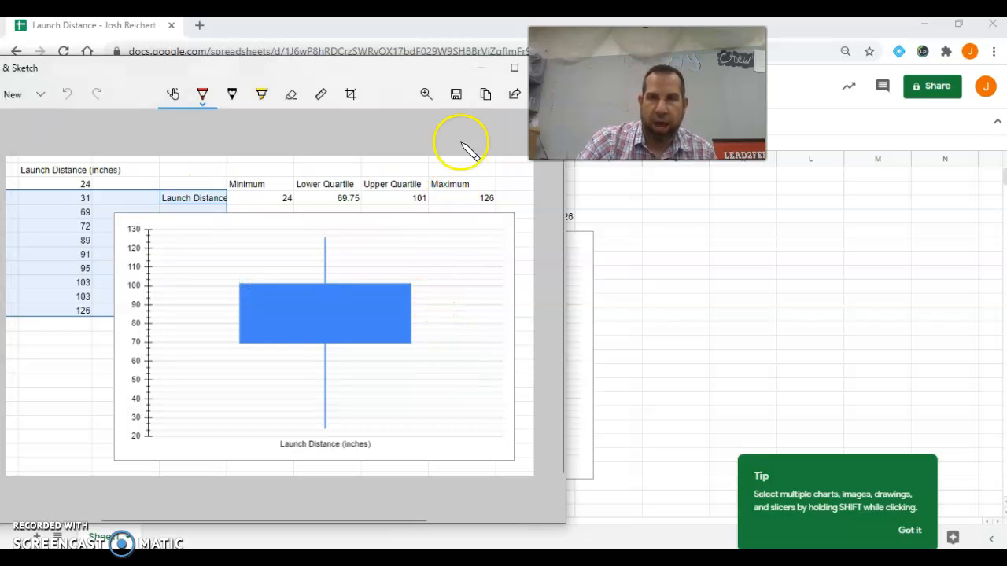
pyautogui.moveTo(385, 76); pyautogui.dragTo(322, 105)
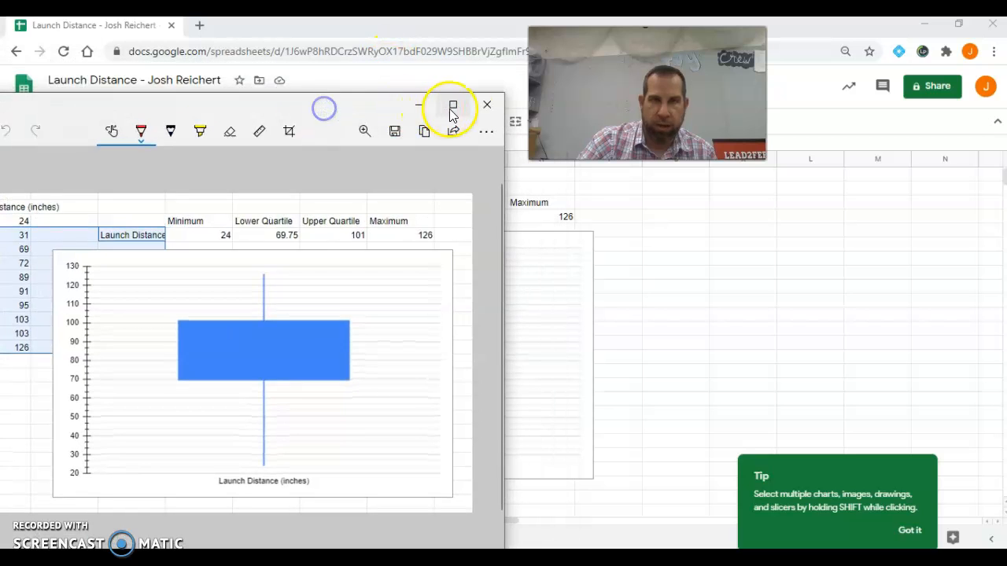
pyautogui.click(490, 107)
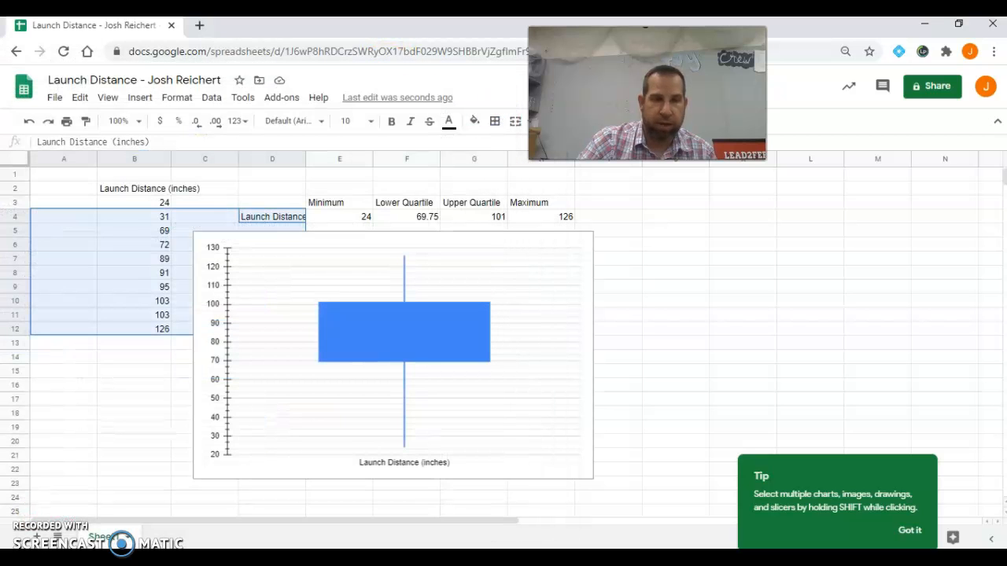